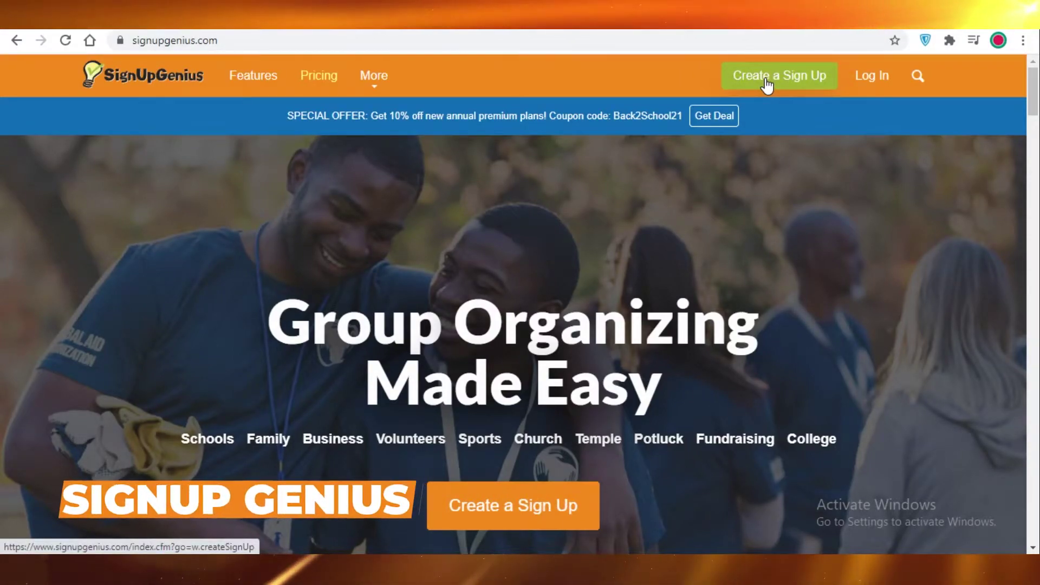
- Follow the homepage's Create a Sign Up link through to the login page
{"action": "left_click", "coordinate": [507, 512]}
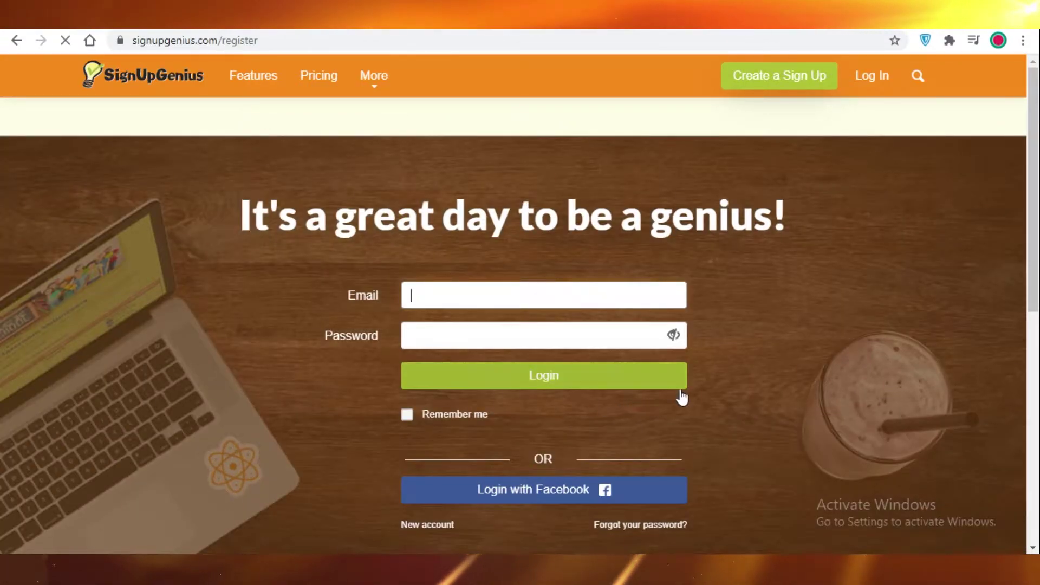
- Switch from login to the New account registration form and look over its fields
{"action": "scroll", "coordinate": [699, 387], "scroll_direction": "down", "scroll_amount": 2}
{"action": "left_click", "coordinate": [438, 501]}
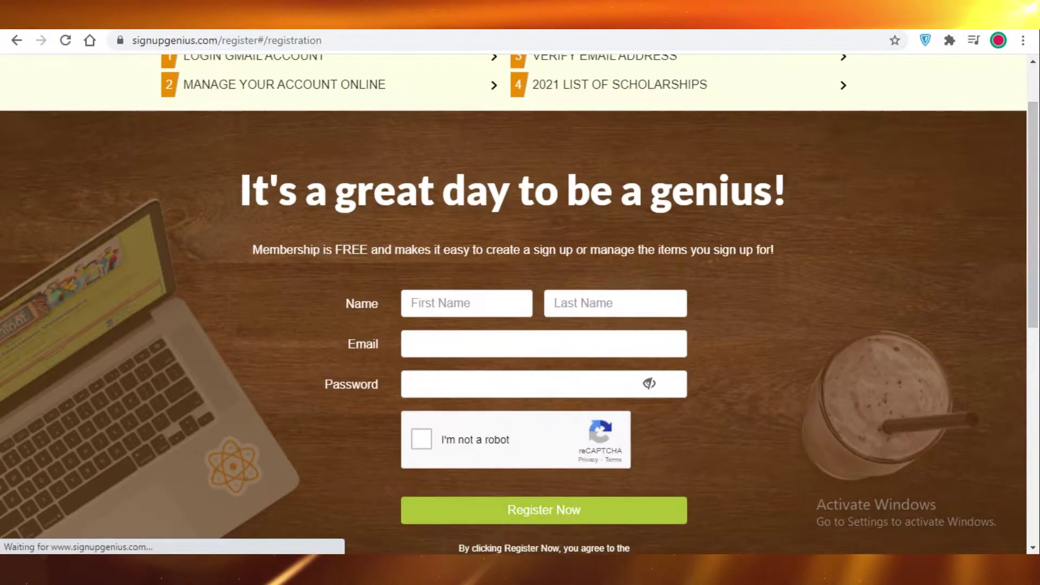
{"action": "scroll", "coordinate": [990, 307], "scroll_direction": "down", "scroll_amount": 7}
{"action": "scroll", "coordinate": [970, 314], "scroll_direction": "up", "scroll_amount": 7}
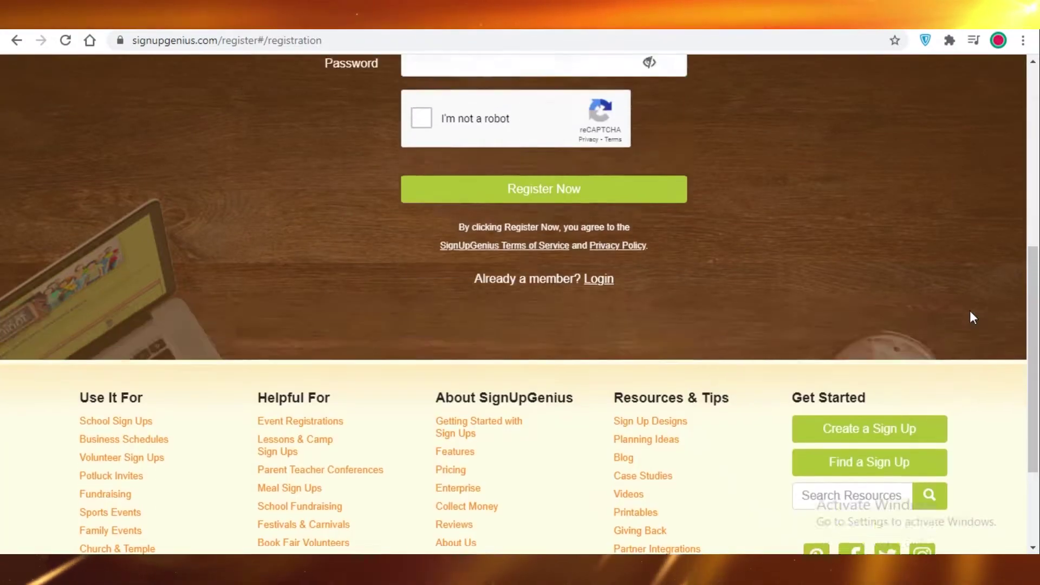
{"action": "scroll", "coordinate": [803, 343], "scroll_direction": "down", "scroll_amount": 1}
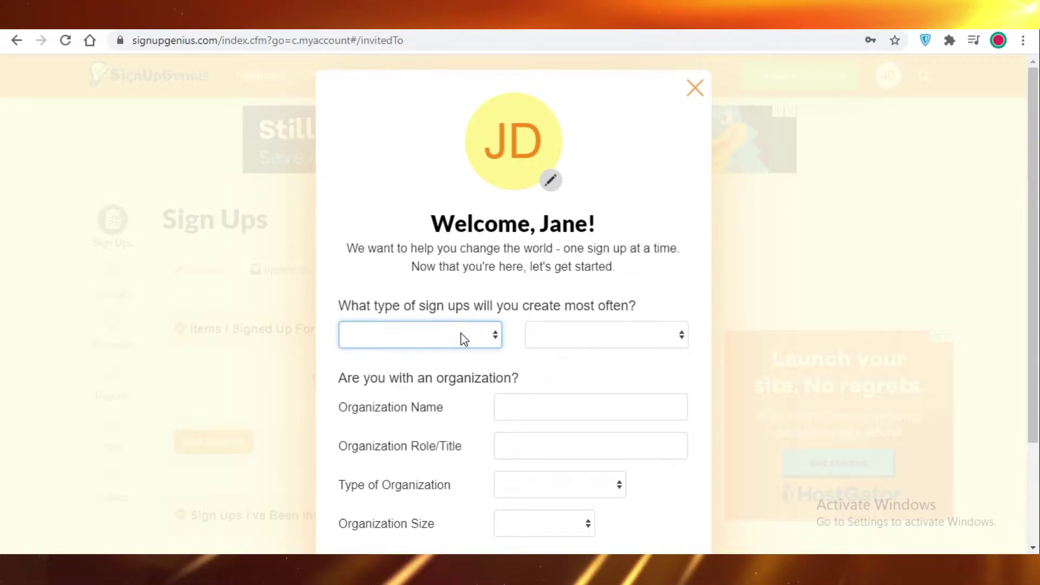
- Postpone the welcome questionnaire with Ask me again later, leaving its fields blank
{"action": "scroll", "coordinate": [462, 336], "scroll_direction": "down", "scroll_amount": 2}
{"action": "scroll", "coordinate": [456, 305], "scroll_direction": "up", "scroll_amount": 2}
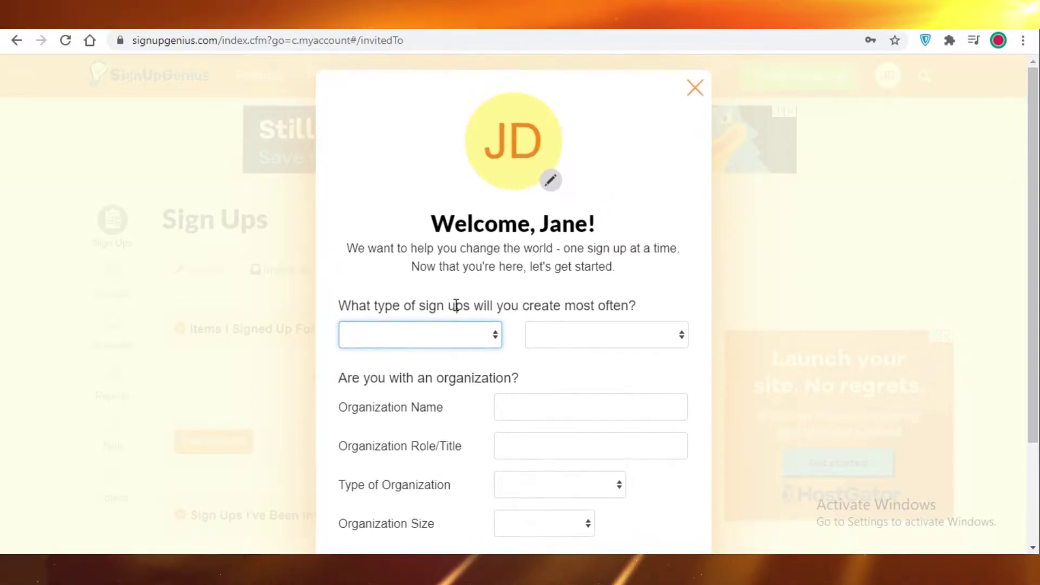
{"action": "scroll", "coordinate": [564, 297], "scroll_direction": "down", "scroll_amount": 3}
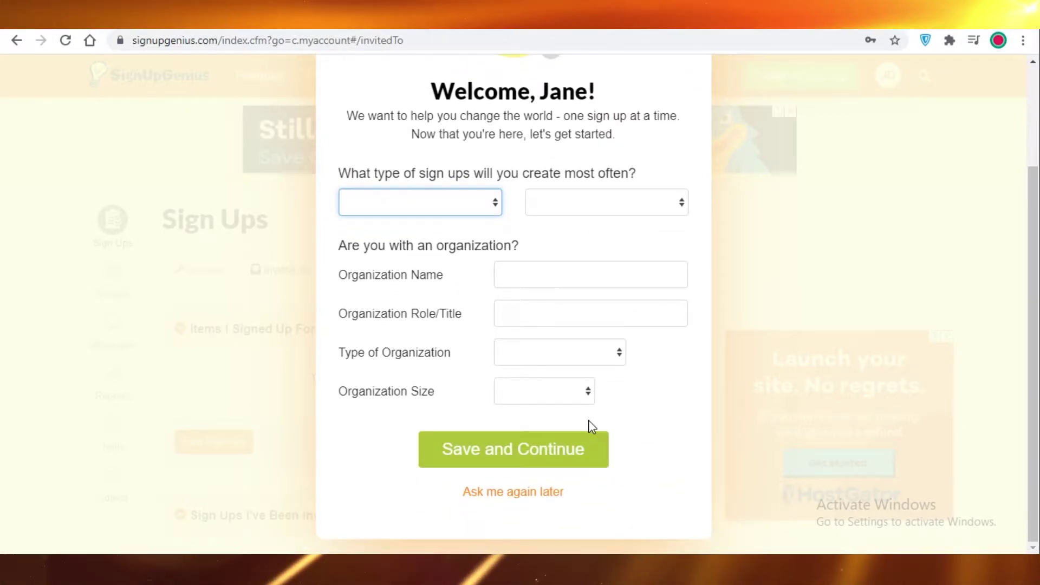
{"action": "left_click", "coordinate": [529, 493]}
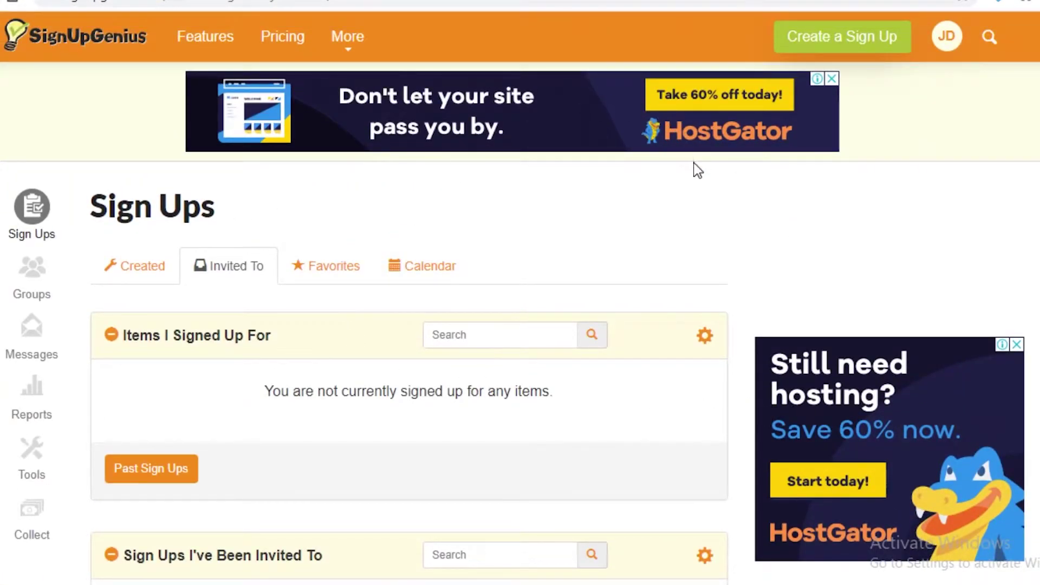
- Show the Created list on the Sign Ups page, which has no active sign-ups
{"action": "scroll", "coordinate": [422, 315], "scroll_direction": "down", "scroll_amount": 2}
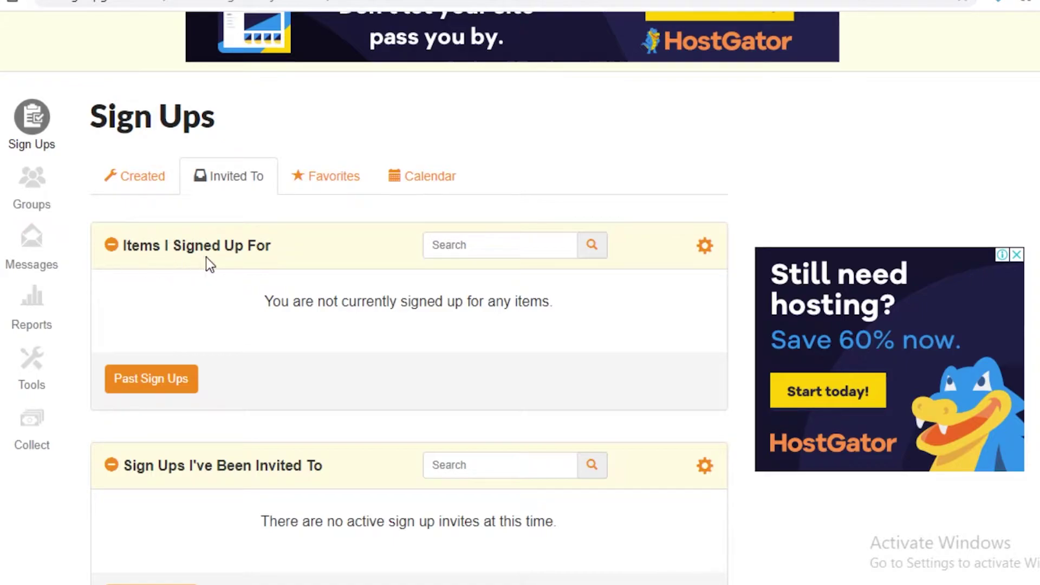
{"action": "scroll", "coordinate": [356, 328], "scroll_direction": "down", "scroll_amount": 2}
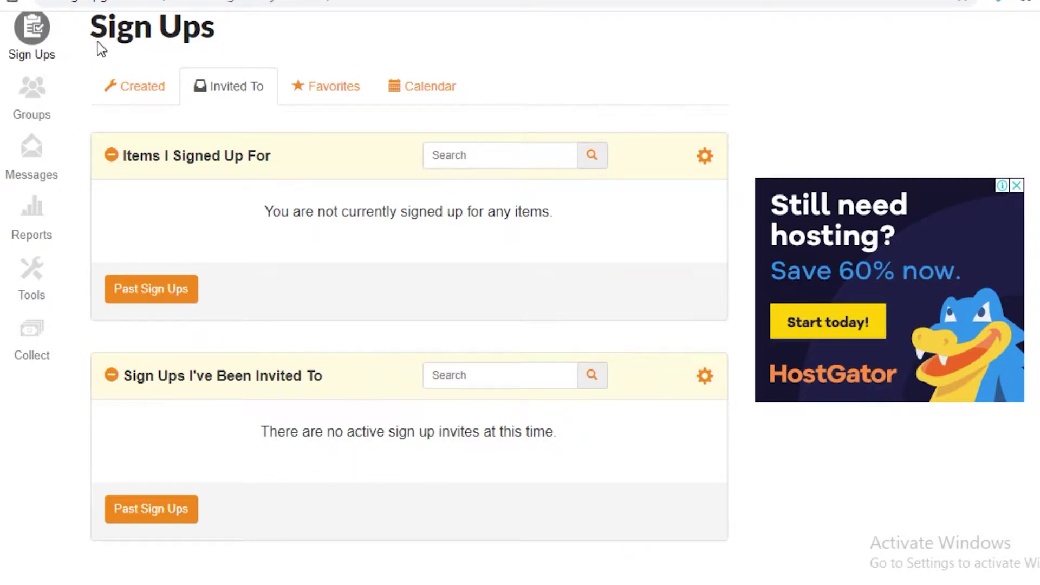
{"action": "scroll", "coordinate": [133, 187], "scroll_direction": "up", "scroll_amount": 2}
{"action": "left_click", "coordinate": [135, 188]}
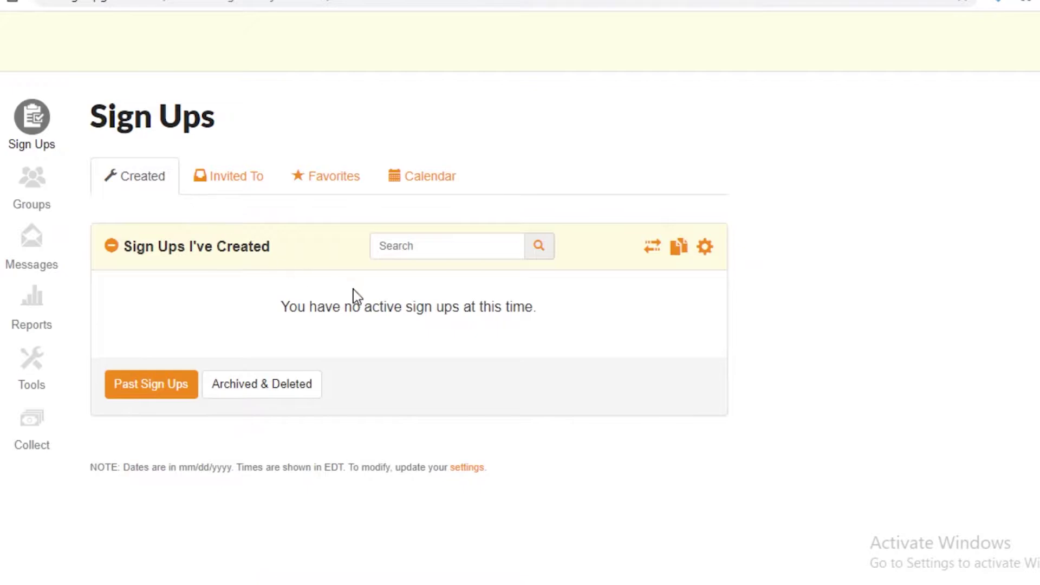
- Start a new sign-up and place the cursor in its empty title field
{"action": "scroll", "coordinate": [434, 308], "scroll_direction": "up", "scroll_amount": 2}
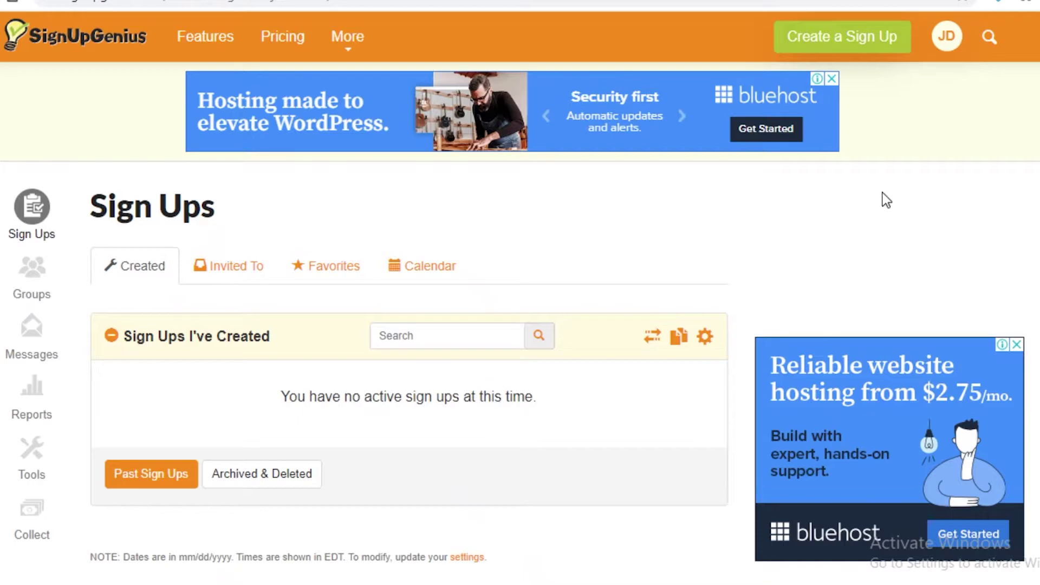
{"action": "left_click", "coordinate": [847, 28]}
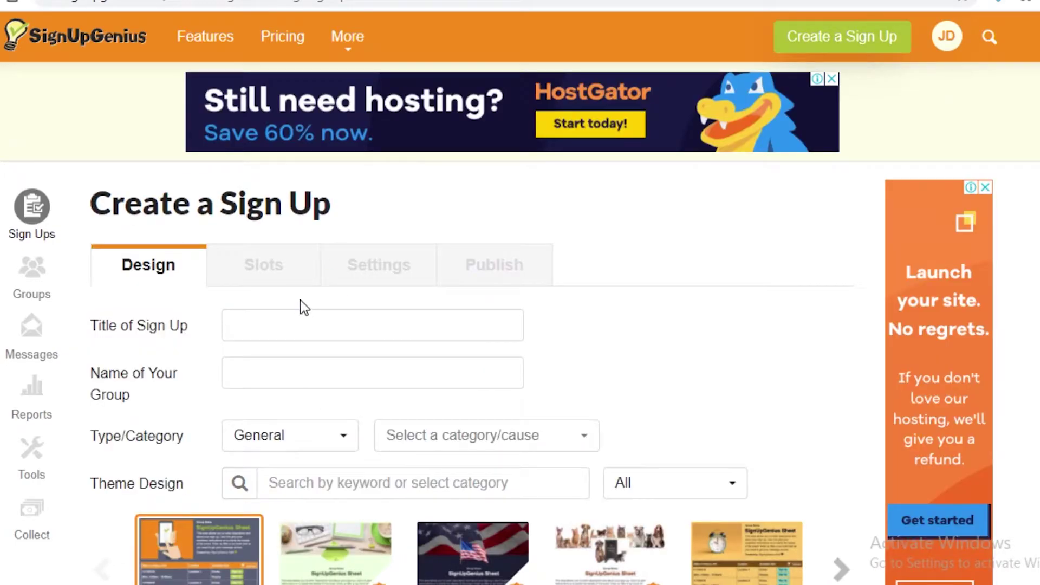
{"action": "left_click", "coordinate": [255, 334]}
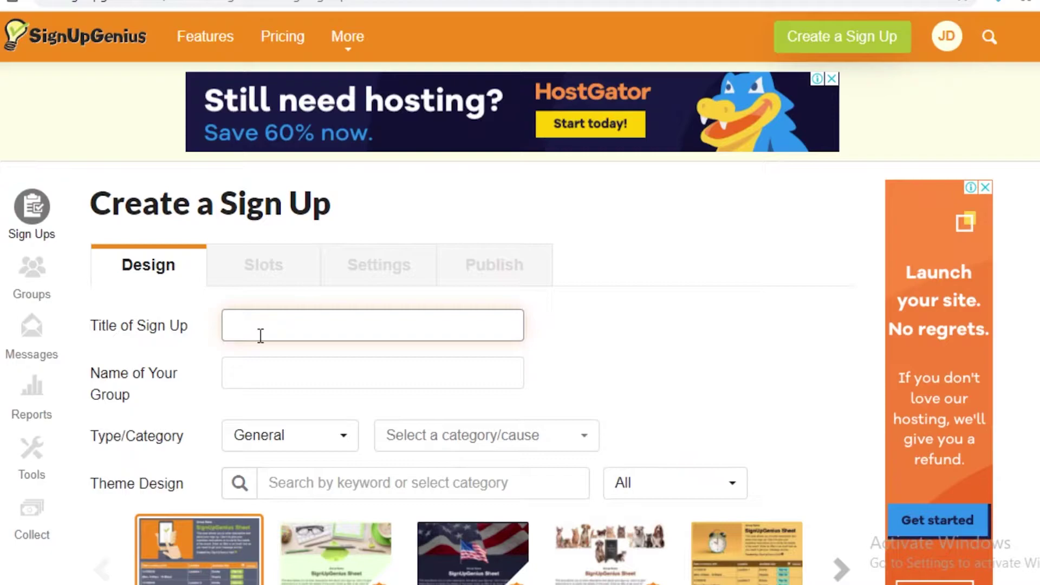
- Enter title 'Parent Teacher Conference' and group 'Parent Org', keeping the General type
{"action": "type", "text": "Parent "}
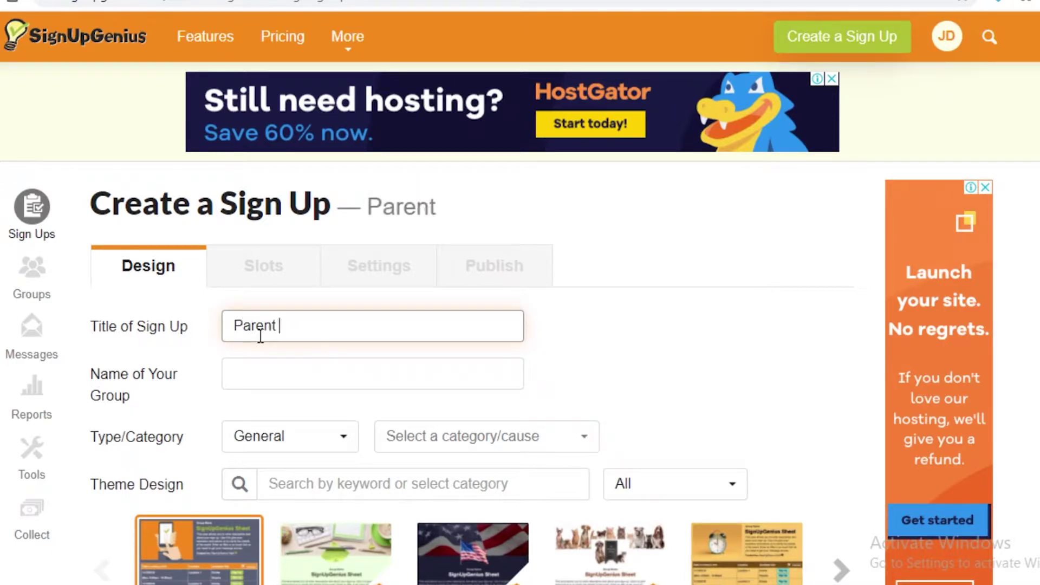
{"action": "type", "text": "Teacher"}
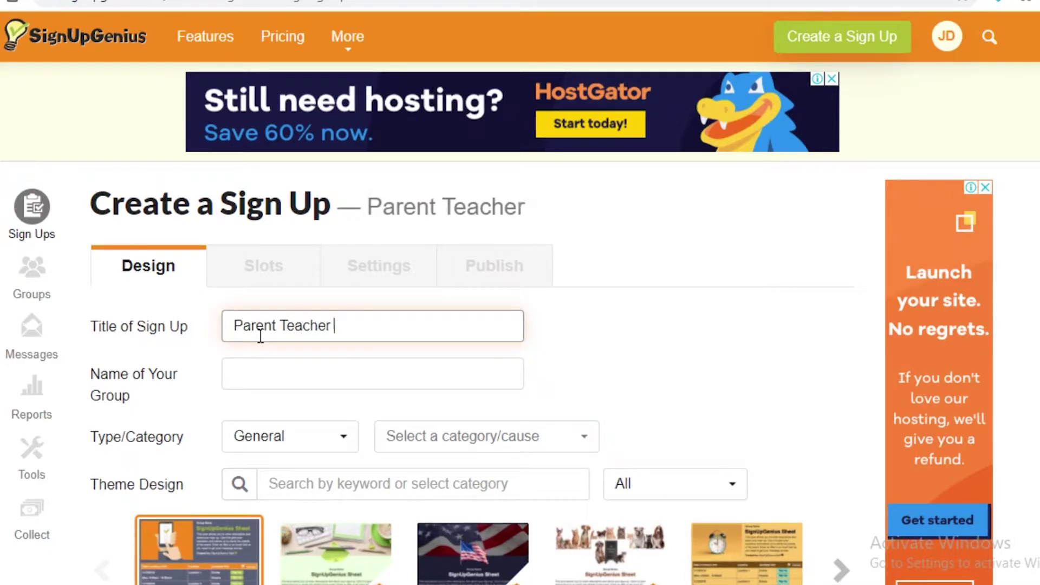
{"action": "type", "text": " Confere"}
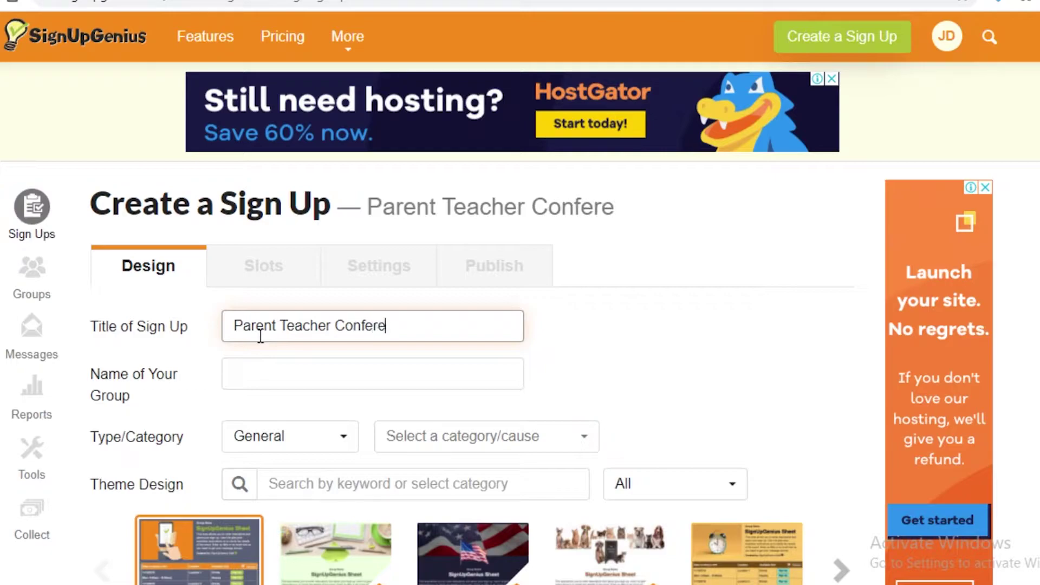
{"action": "type", "text": "nce 2021"}
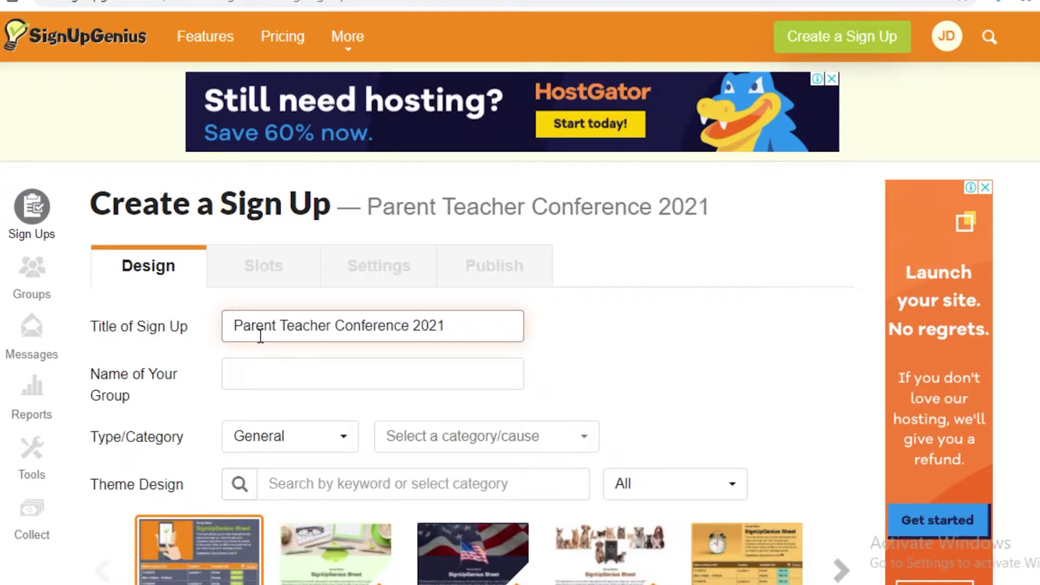
{"action": "left_click", "coordinate": [260, 382]}
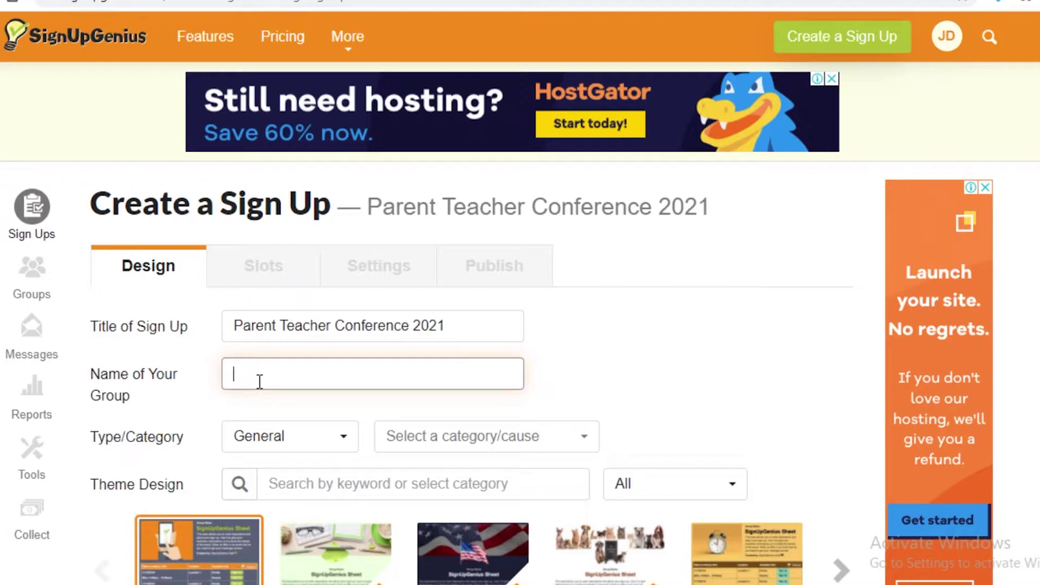
{"action": "type", "text": "Parent Org"}
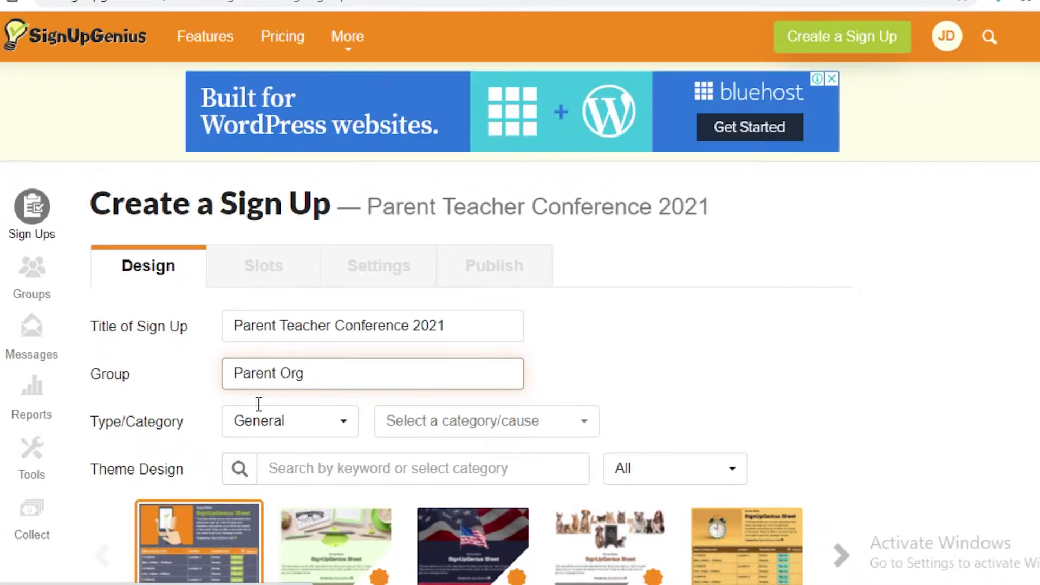
{"action": "left_click", "coordinate": [262, 428]}
{"action": "scroll", "coordinate": [318, 365], "scroll_direction": "down", "scroll_amount": 2}
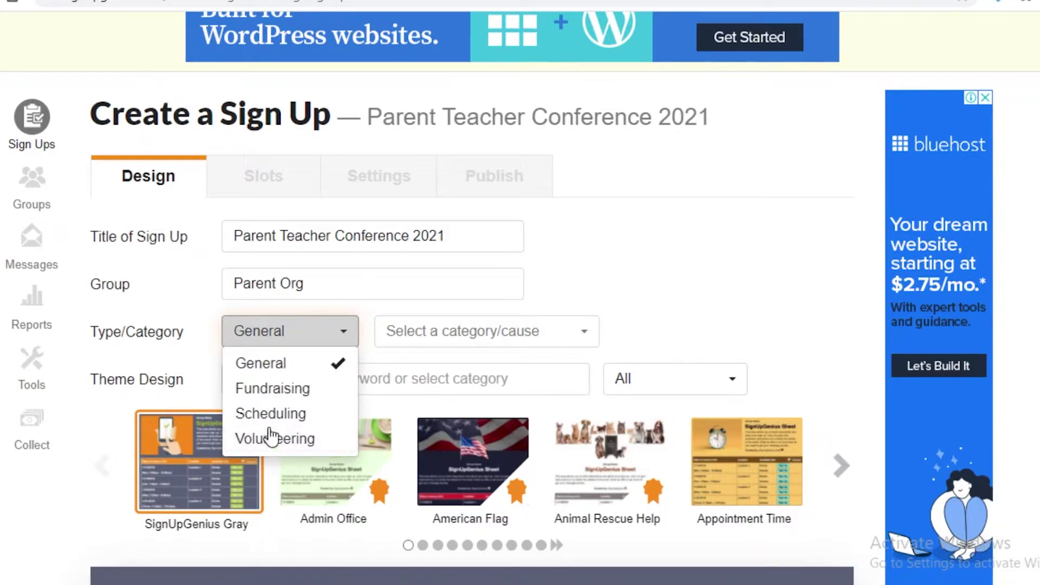
{"action": "left_click", "coordinate": [278, 331]}
- Set the category/cause to Education, replacing an initial Environment choice
{"action": "left_click", "coordinate": [470, 351]}
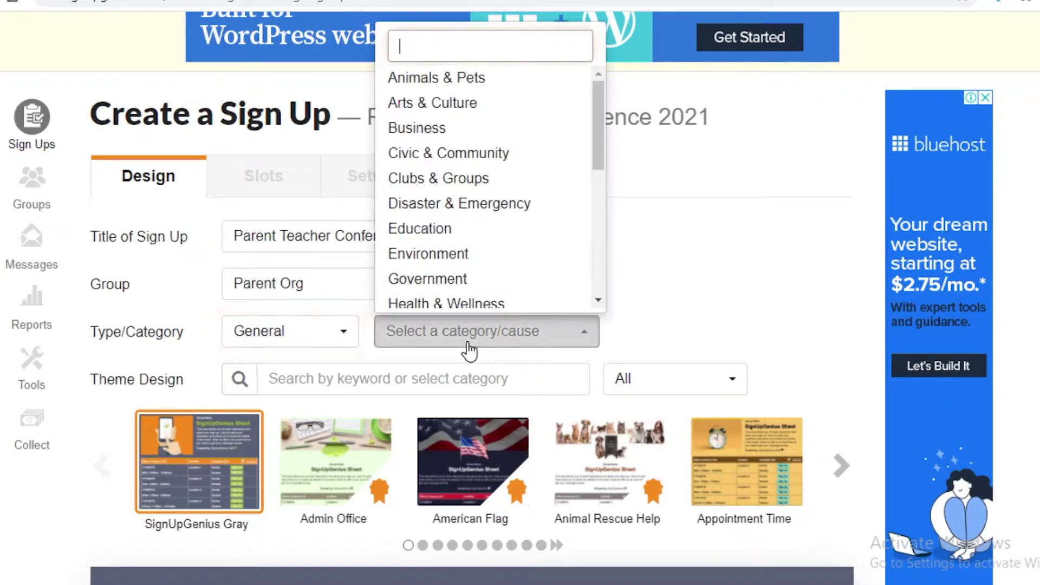
{"action": "scroll", "coordinate": [512, 149], "scroll_direction": "down", "scroll_amount": 2}
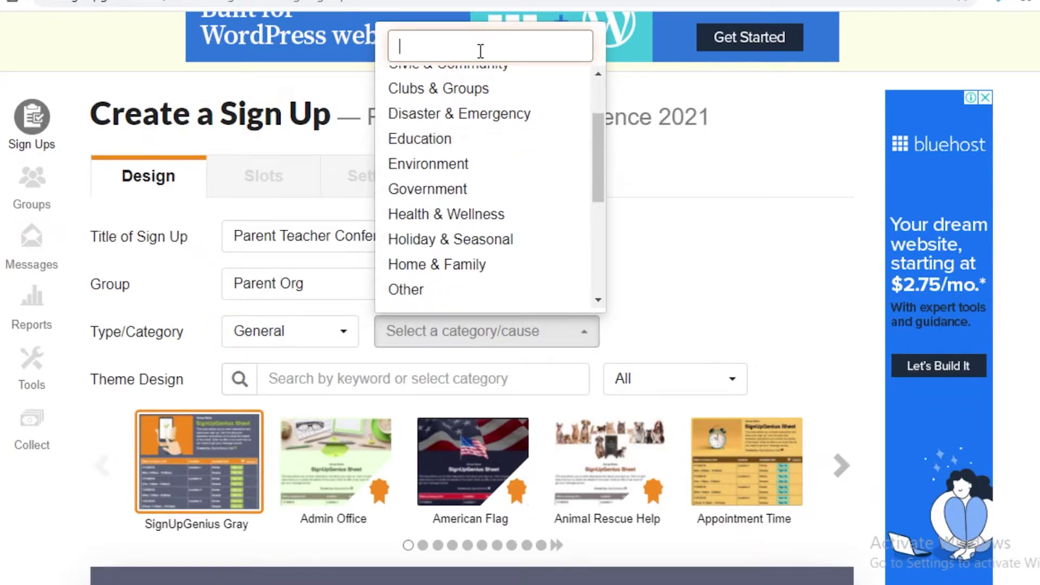
{"action": "type", "text": "sc"}
{"action": "key", "text": "BackSpace"}
{"action": "key", "text": "BackSpace"}
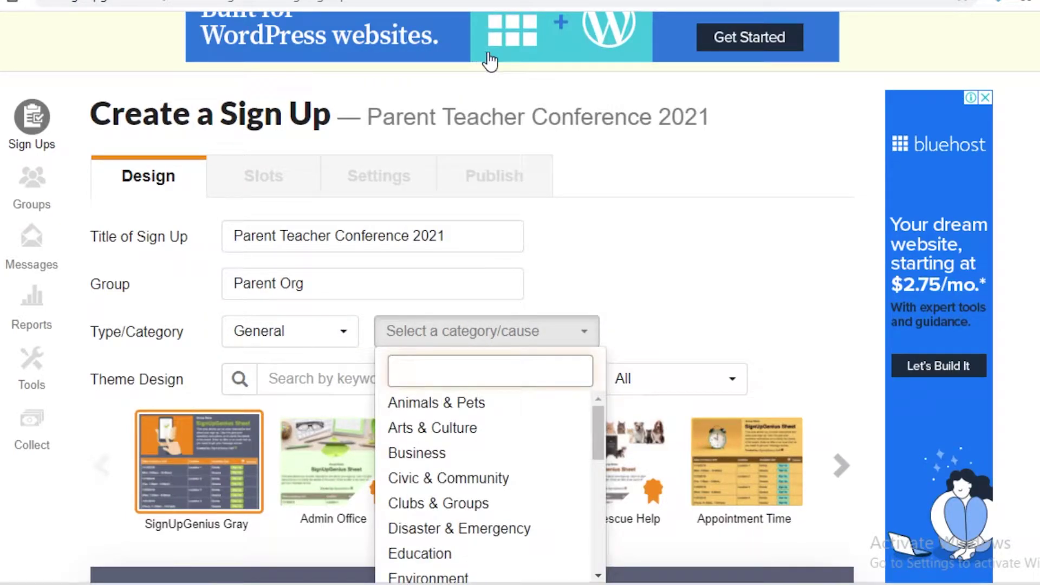
{"action": "scroll", "coordinate": [509, 419], "scroll_direction": "down", "scroll_amount": 1}
{"action": "scroll", "coordinate": [520, 450], "scroll_direction": "down", "scroll_amount": 5}
{"action": "scroll", "coordinate": [520, 458], "scroll_direction": "up", "scroll_amount": 3}
{"action": "left_click", "coordinate": [520, 458]}
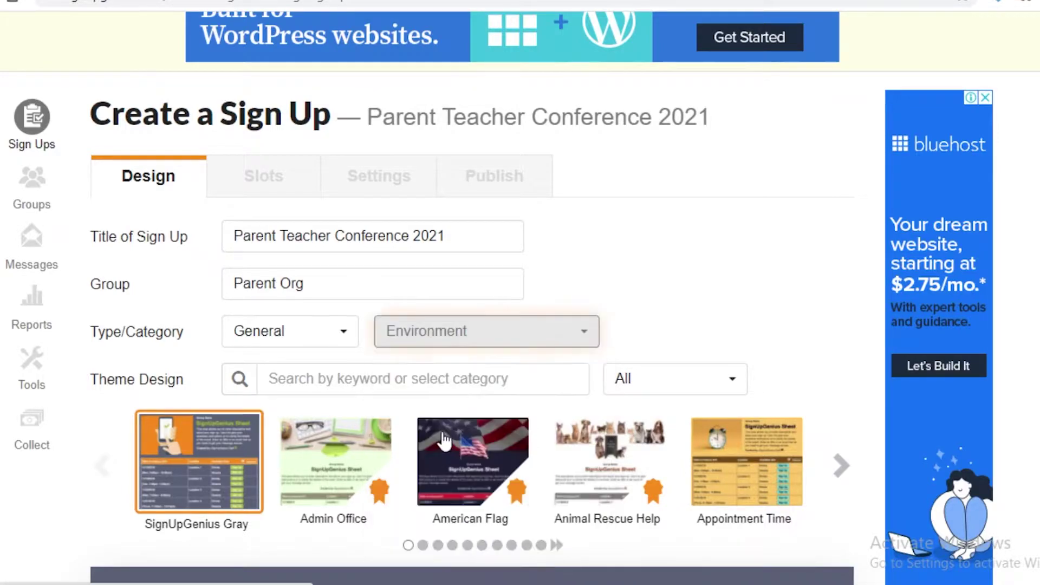
{"action": "left_click", "coordinate": [481, 343]}
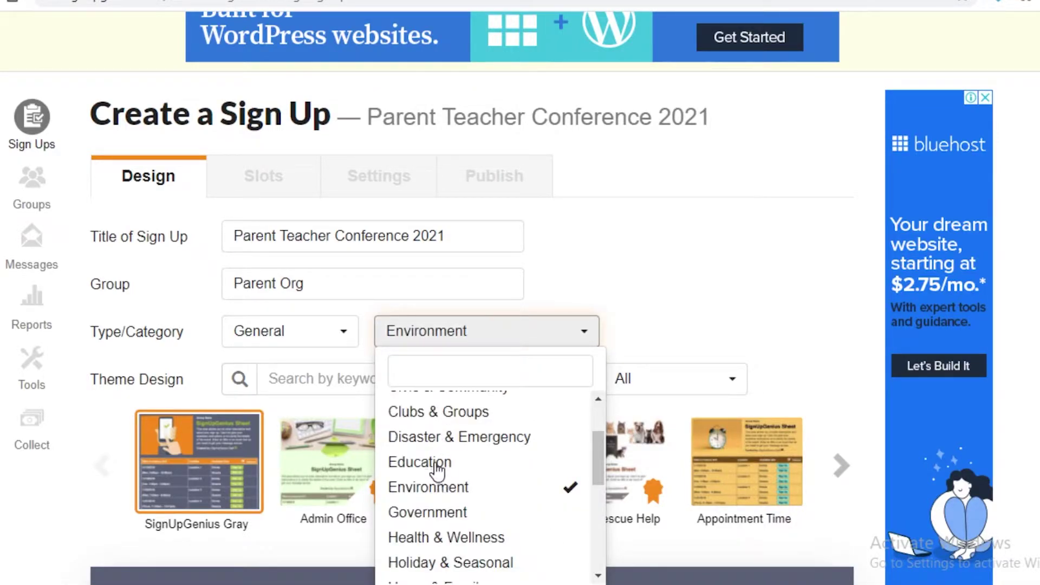
{"action": "left_click", "coordinate": [450, 462]}
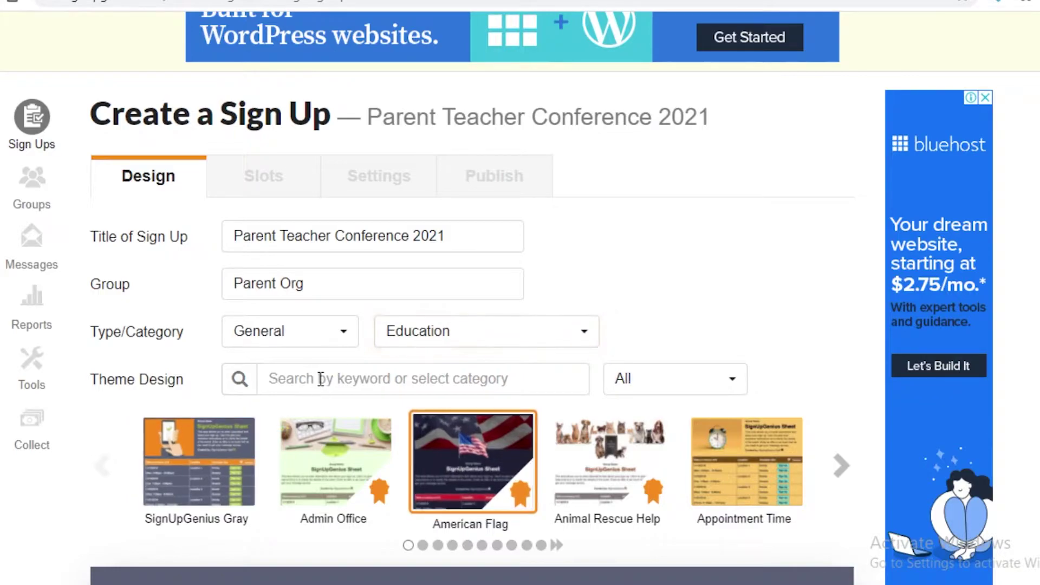
{"action": "scroll", "coordinate": [537, 324], "scroll_direction": "down", "scroll_amount": 5}
- Browse the theme designs, filtering the carousel to the Education category
{"action": "left_click", "coordinate": [437, 109]}
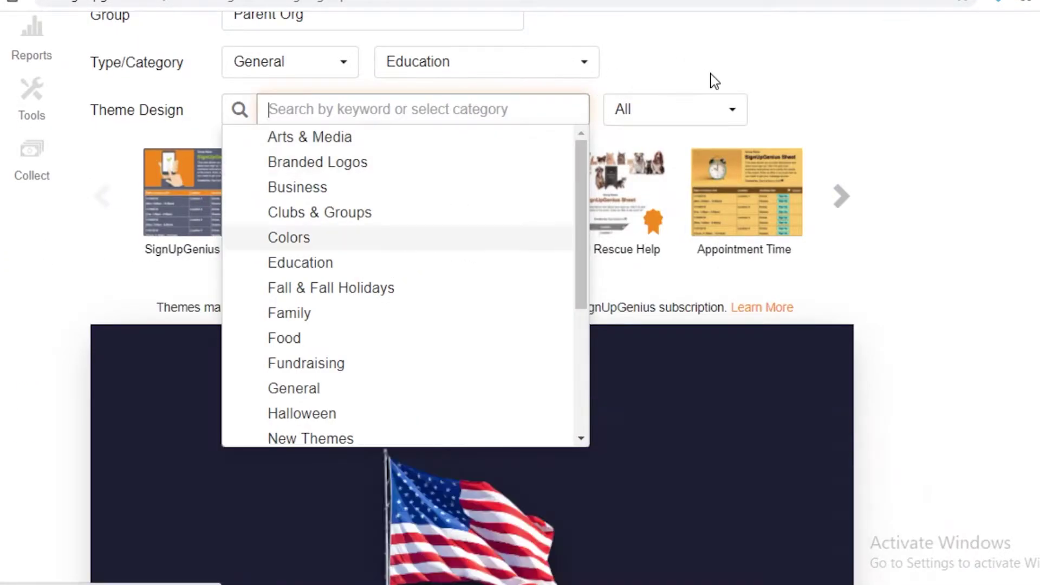
{"action": "left_click", "coordinate": [704, 122]}
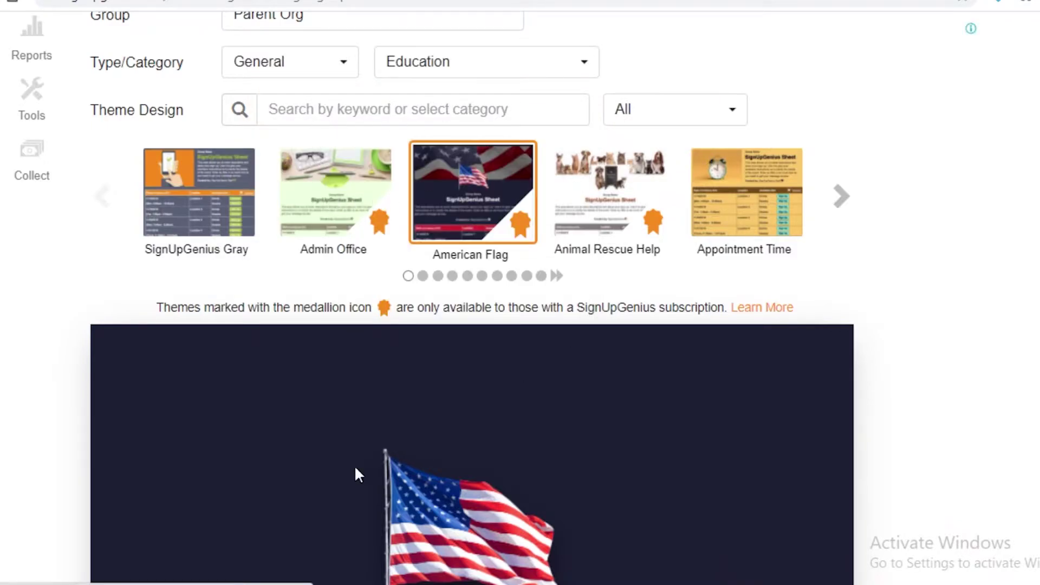
{"action": "left_click", "coordinate": [842, 196]}
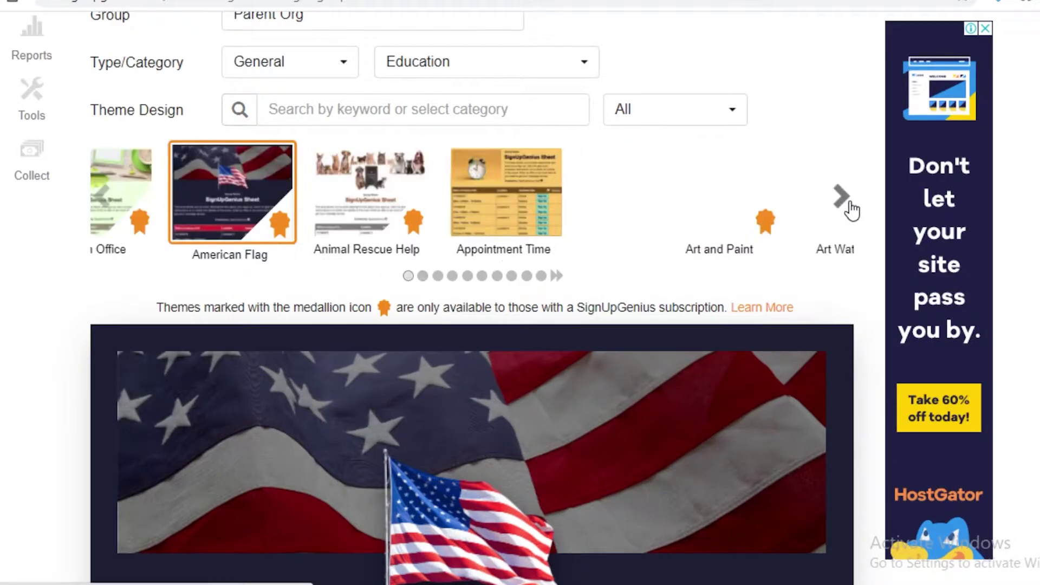
{"action": "left_click", "coordinate": [417, 97]}
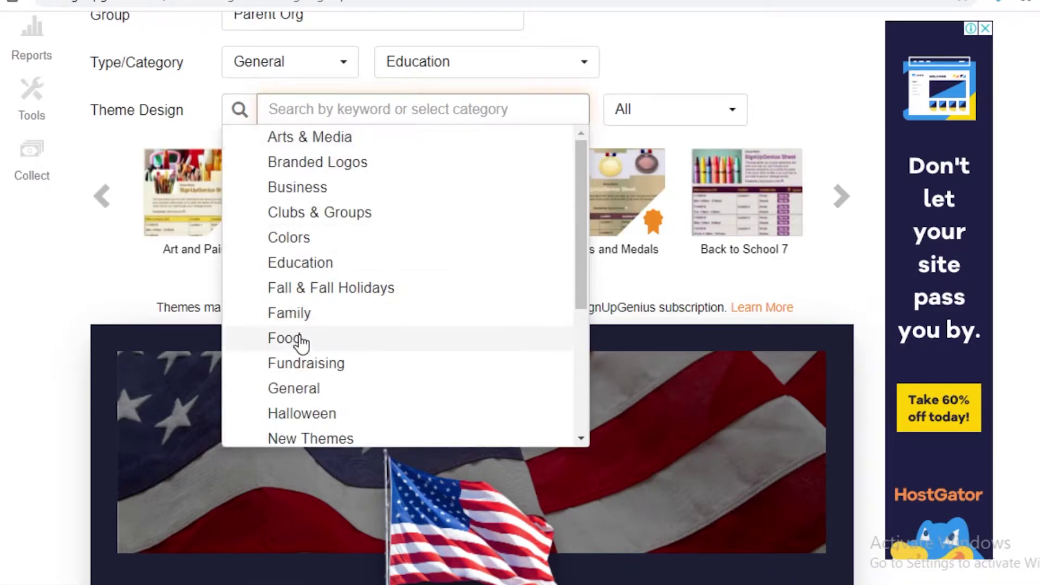
{"action": "scroll", "coordinate": [297, 341], "scroll_direction": "down", "scroll_amount": 2}
{"action": "scroll", "coordinate": [304, 390], "scroll_direction": "up", "scroll_amount": 2}
{"action": "left_click", "coordinate": [301, 258]}
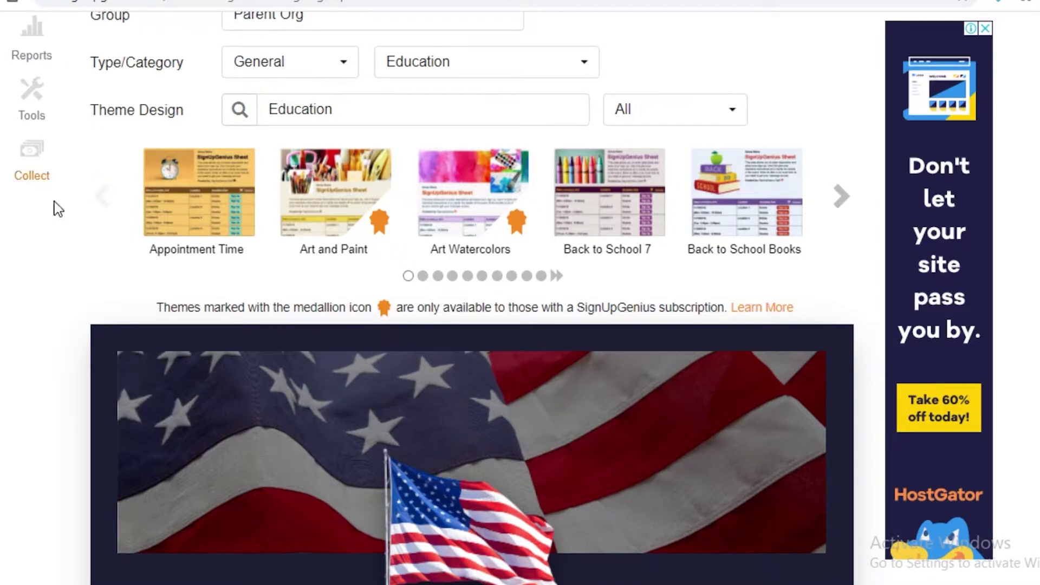
{"action": "left_click", "coordinate": [838, 208]}
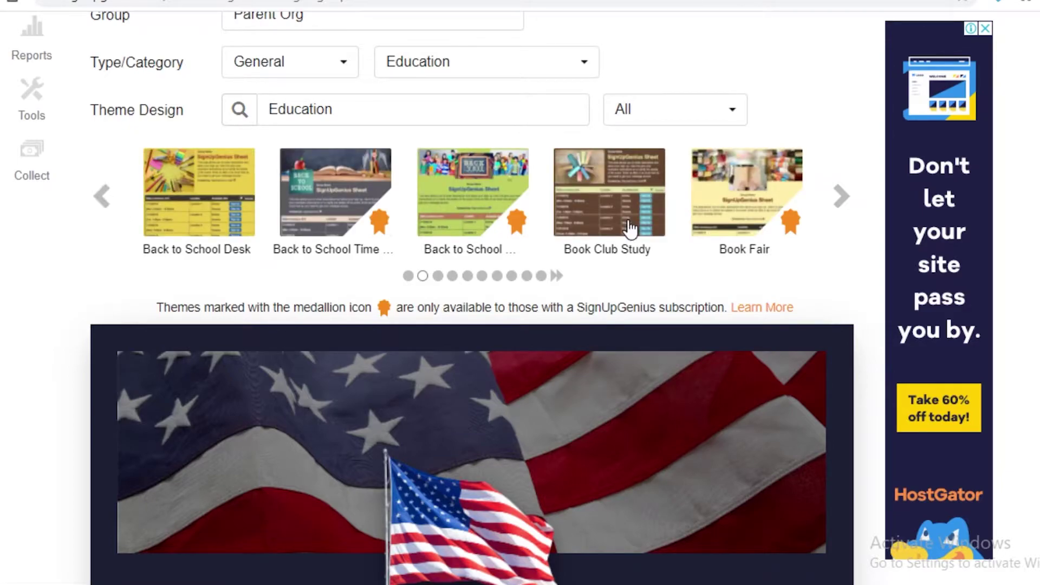
- Pick the Back to School Desk theme from the theme carousel
{"action": "left_click", "coordinate": [111, 201]}
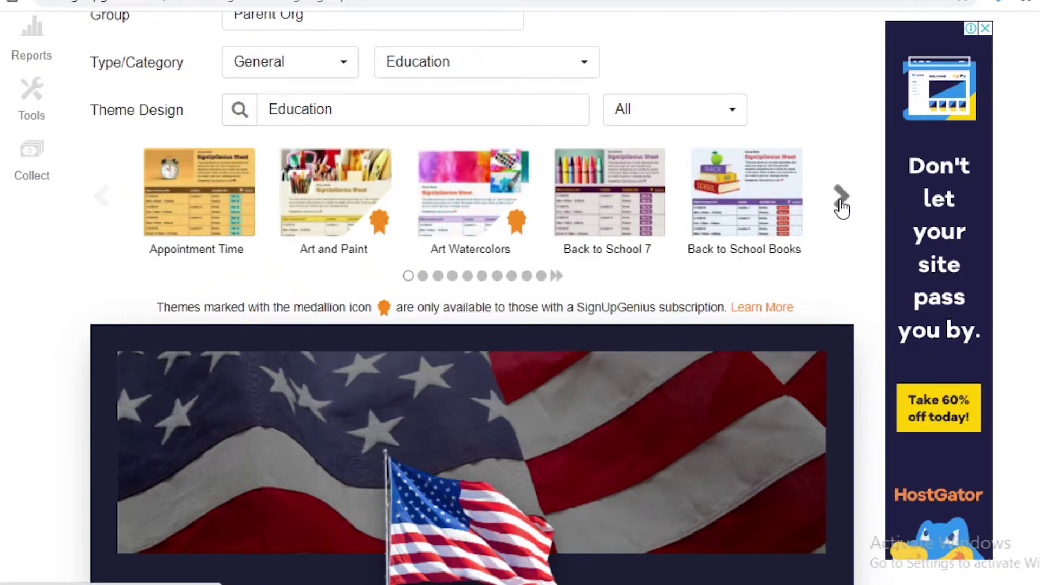
{"action": "left_click", "coordinate": [841, 197]}
{"action": "left_click", "coordinate": [190, 203]}
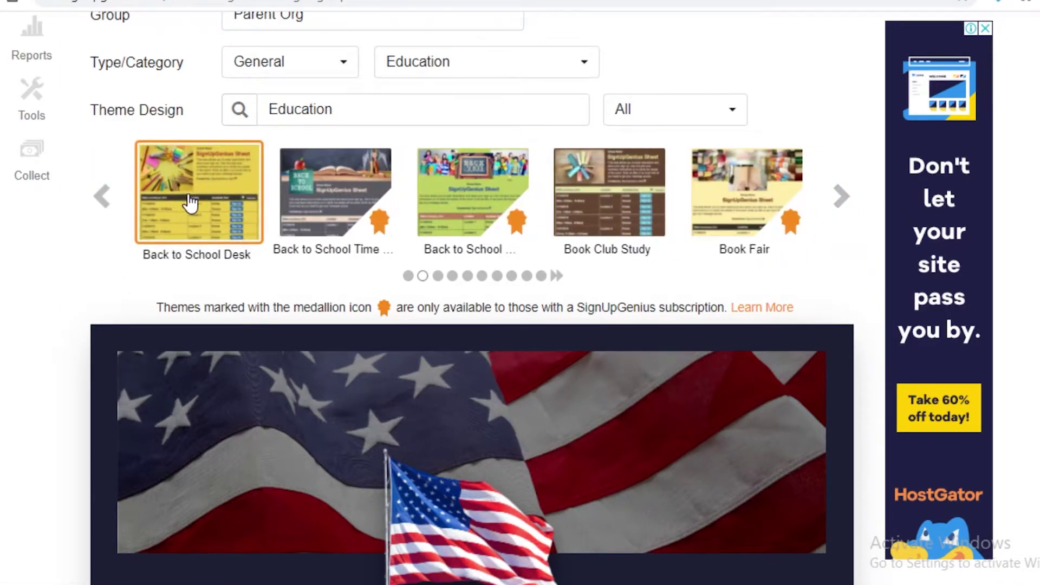
{"action": "scroll", "coordinate": [248, 328], "scroll_direction": "down", "scroll_amount": 9}
{"action": "scroll", "coordinate": [181, 221], "scroll_direction": "up", "scroll_amount": 4}
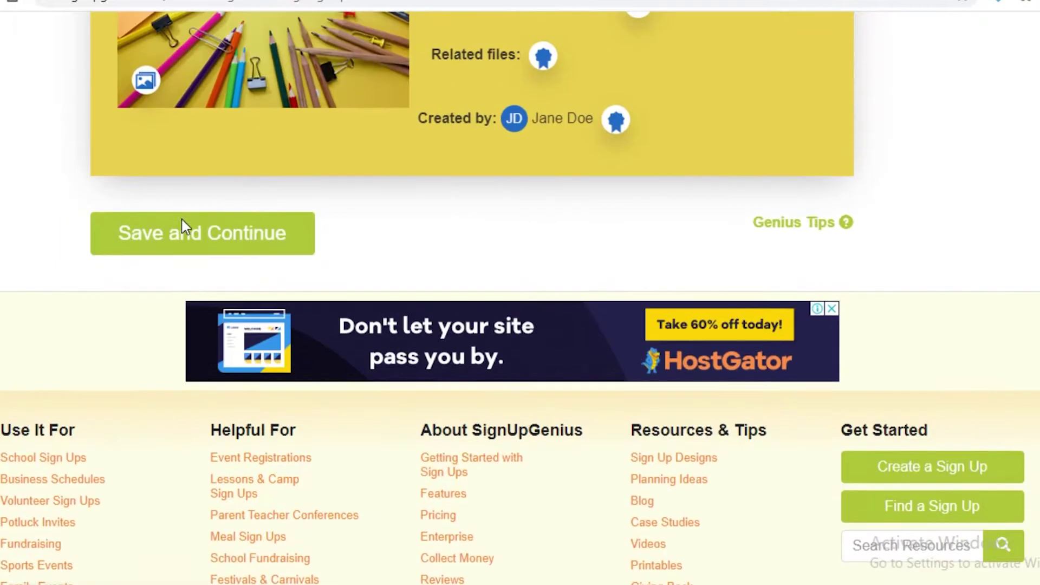
{"action": "scroll", "coordinate": [242, 495], "scroll_direction": "up", "scroll_amount": 2}
- Save the design, go to the Slots step, and dismiss the Genius Tip
{"action": "left_click", "coordinate": [233, 520]}
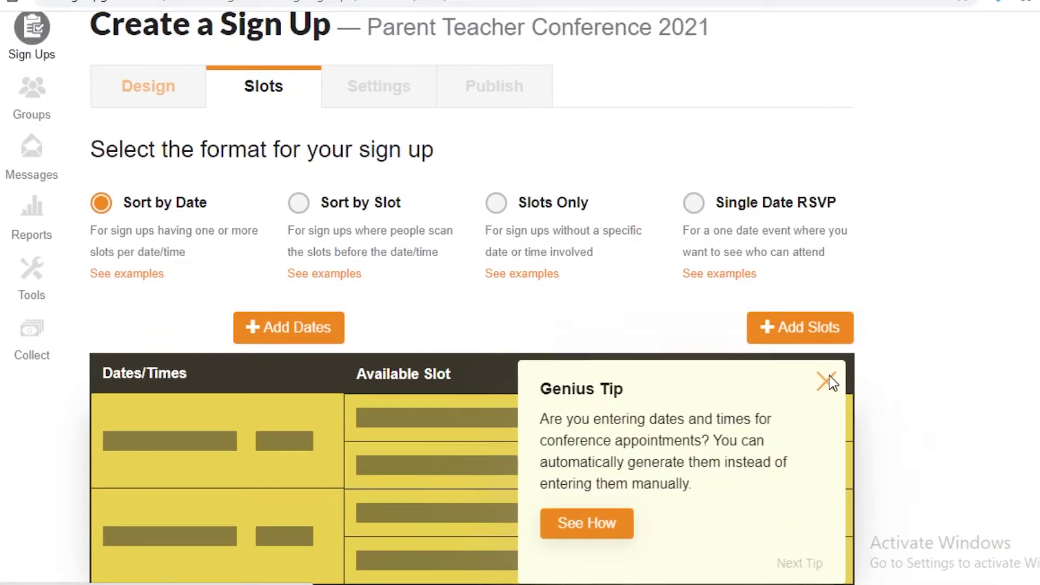
{"action": "left_click", "coordinate": [826, 382]}
{"action": "scroll", "coordinate": [318, 425], "scroll_direction": "down", "scroll_amount": 2}
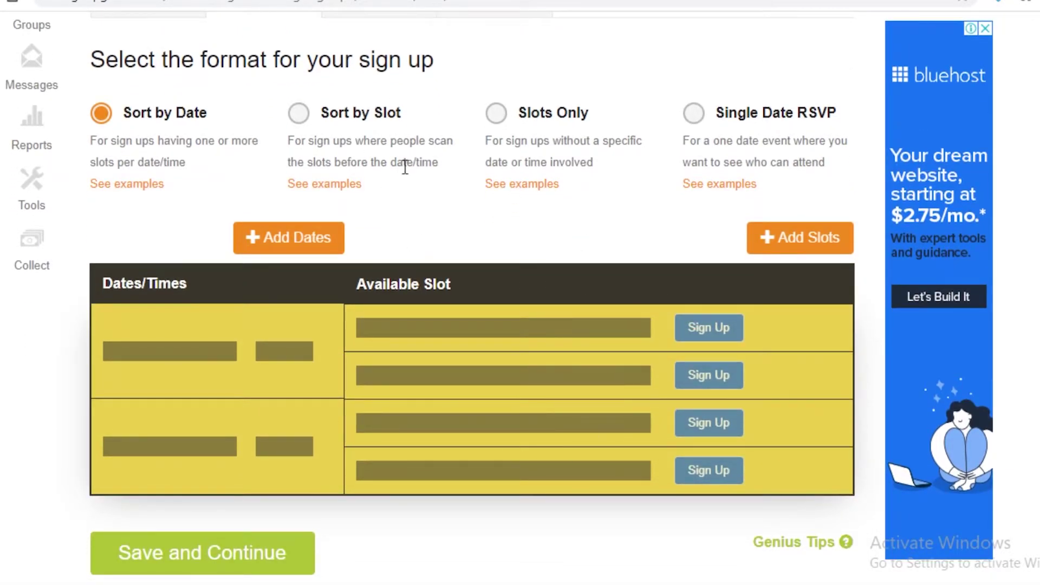
{"action": "scroll", "coordinate": [440, 250], "scroll_direction": "up", "scroll_amount": 6}
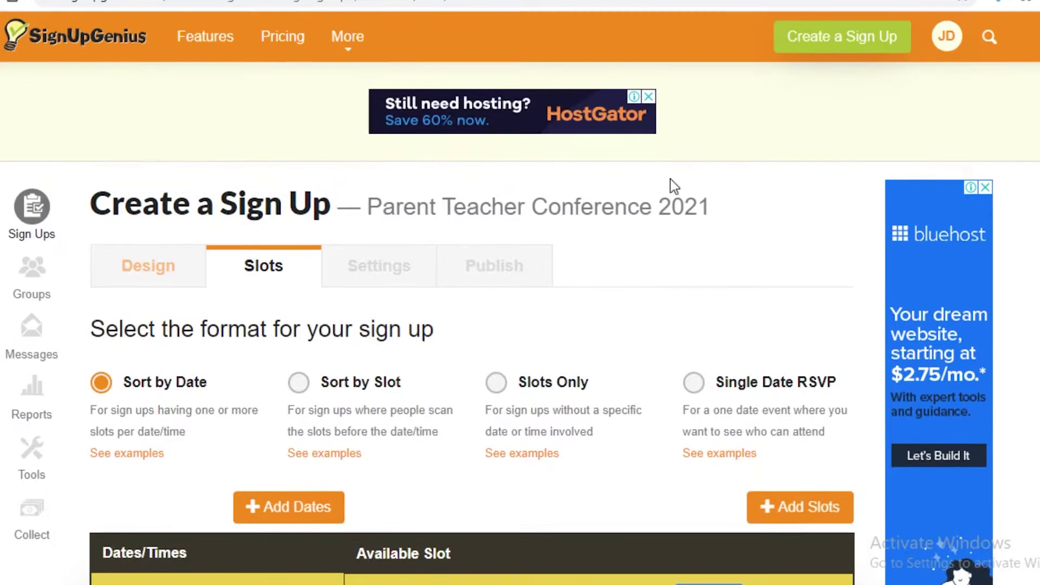
{"action": "scroll", "coordinate": [678, 234], "scroll_direction": "down", "scroll_amount": 2}
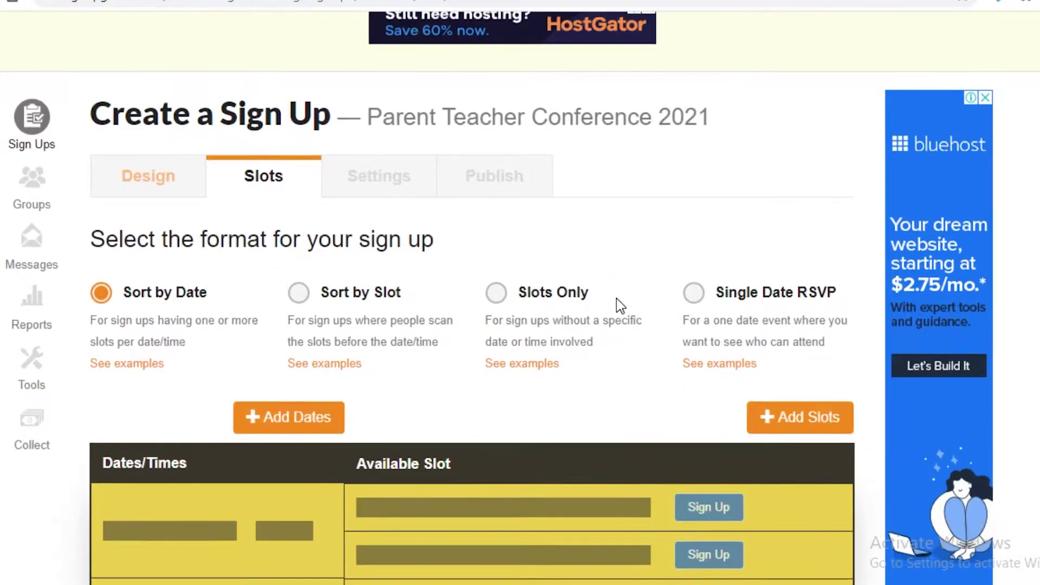
{"action": "scroll", "coordinate": [620, 306], "scroll_direction": "down", "scroll_amount": 2}
{"action": "scroll", "coordinate": [455, 401], "scroll_direction": "down", "scroll_amount": 2}
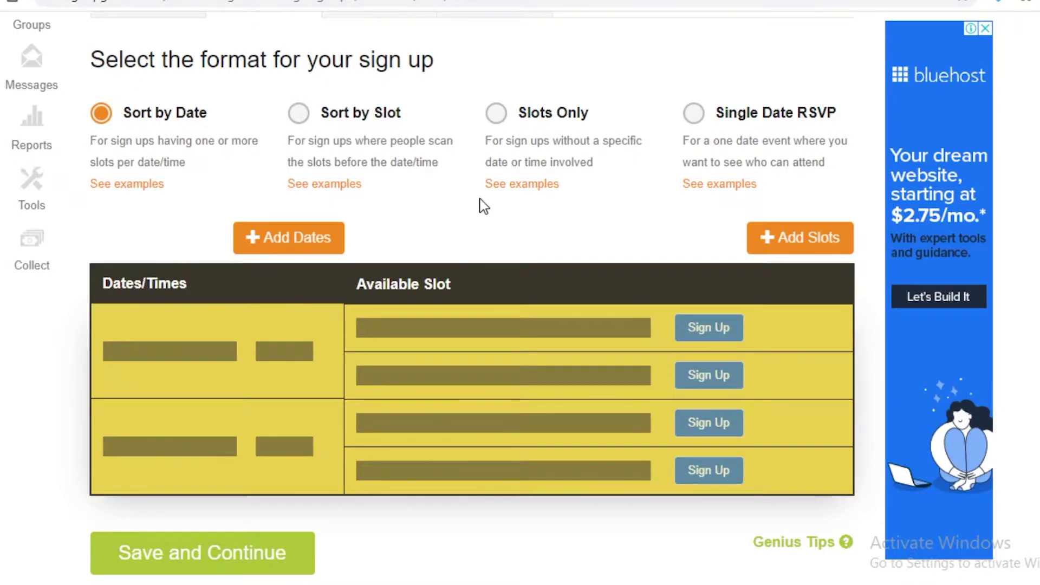
{"action": "scroll", "coordinate": [467, 193], "scroll_direction": "up", "scroll_amount": 2}
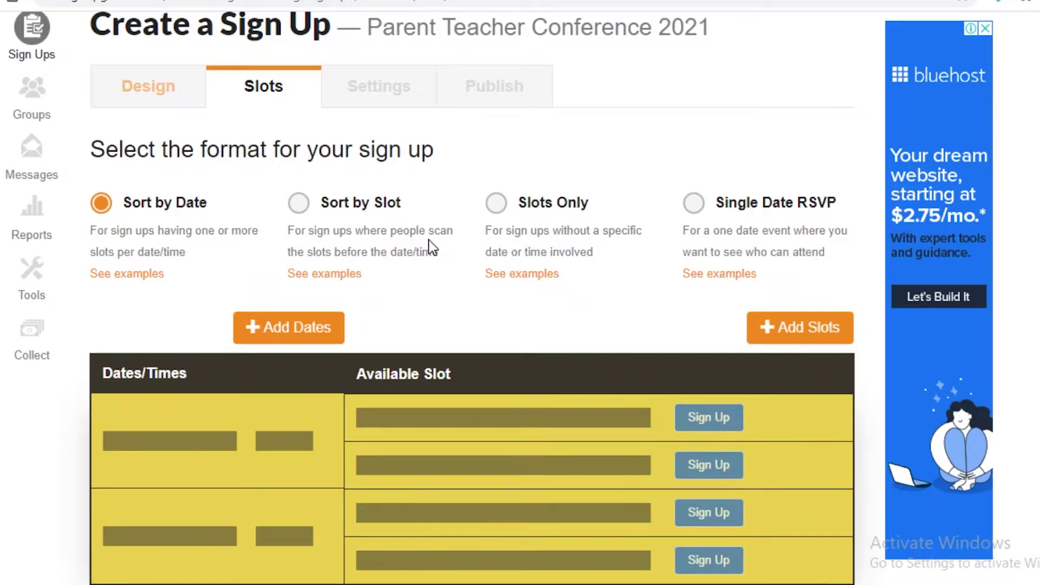
- Compare Sort by Slot, Slots Only and Single Date RSVP formats, ending on Slots Only
{"action": "left_click", "coordinate": [324, 214]}
{"action": "left_click", "coordinate": [498, 207]}
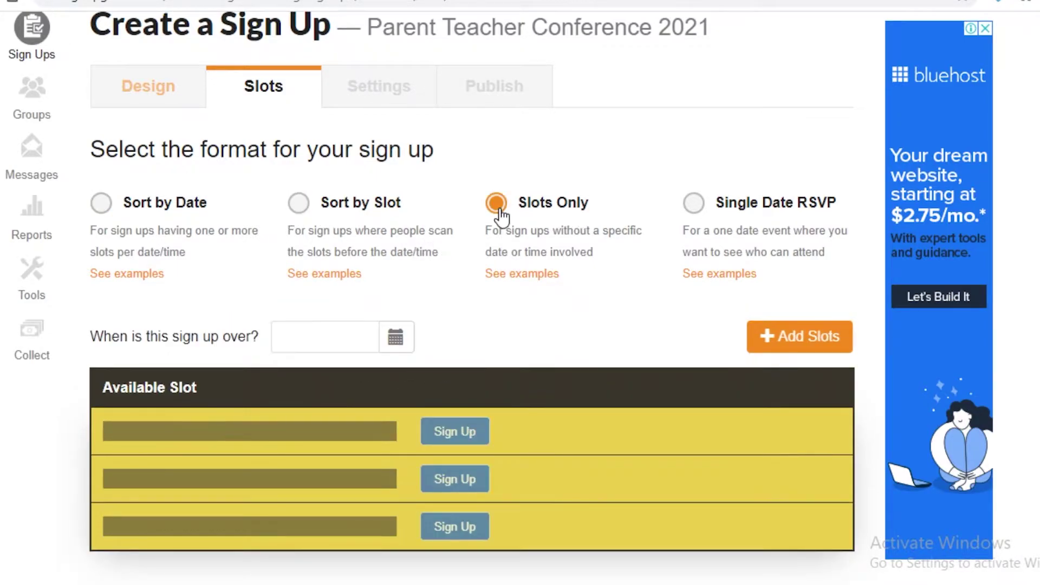
{"action": "scroll", "coordinate": [493, 262], "scroll_direction": "down", "scroll_amount": 2}
{"action": "scroll", "coordinate": [493, 261], "scroll_direction": "up", "scroll_amount": 2}
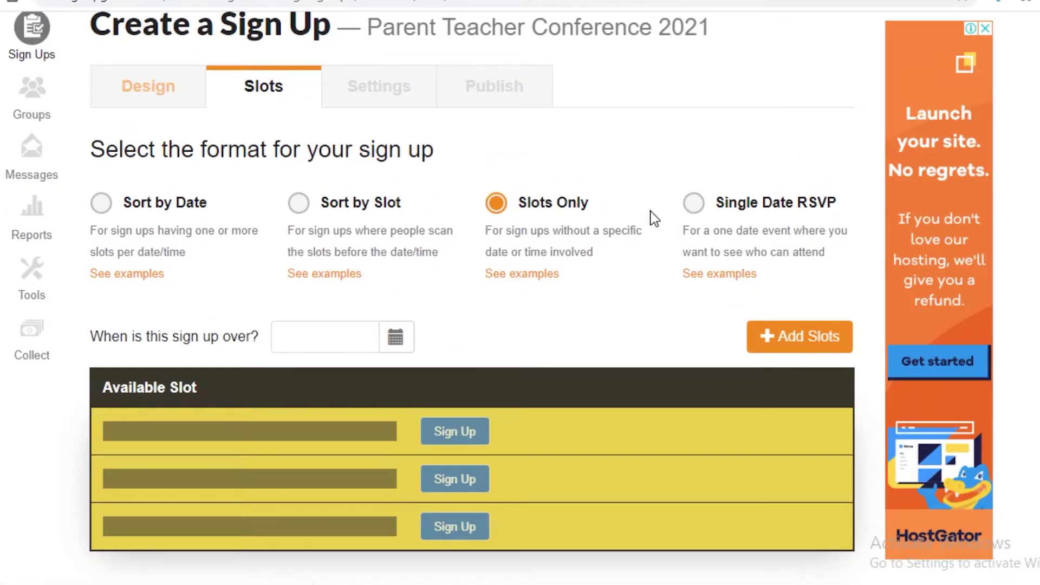
{"action": "left_click", "coordinate": [694, 204]}
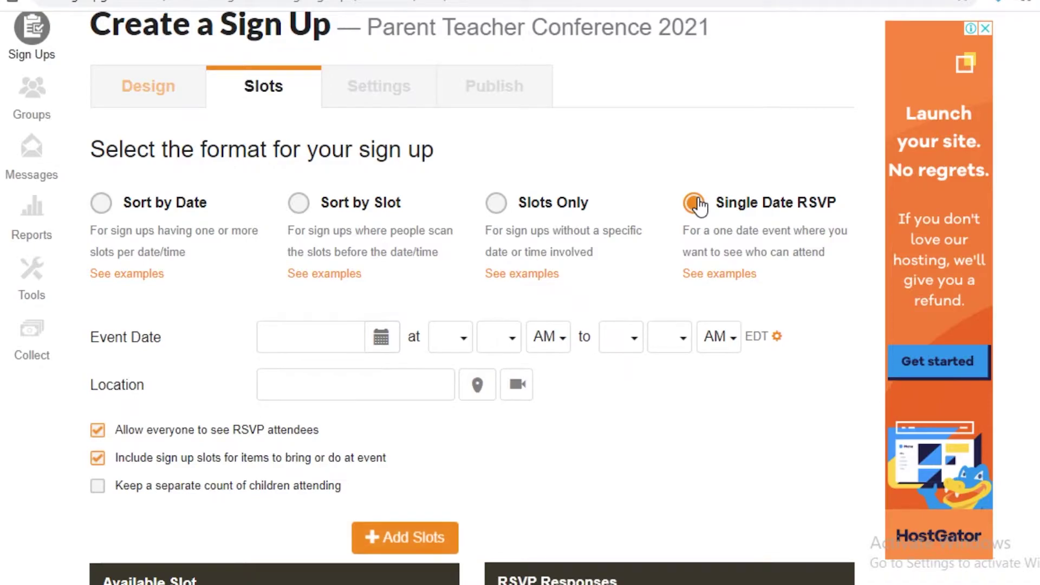
{"action": "scroll", "coordinate": [699, 206], "scroll_direction": "down", "scroll_amount": 2}
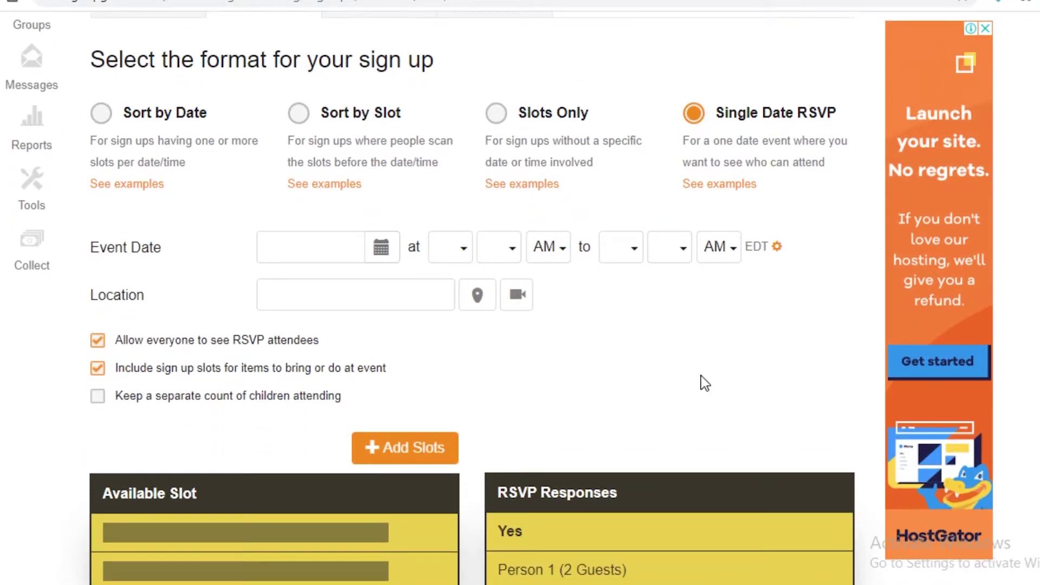
{"action": "scroll", "coordinate": [688, 303], "scroll_direction": "down", "scroll_amount": 4}
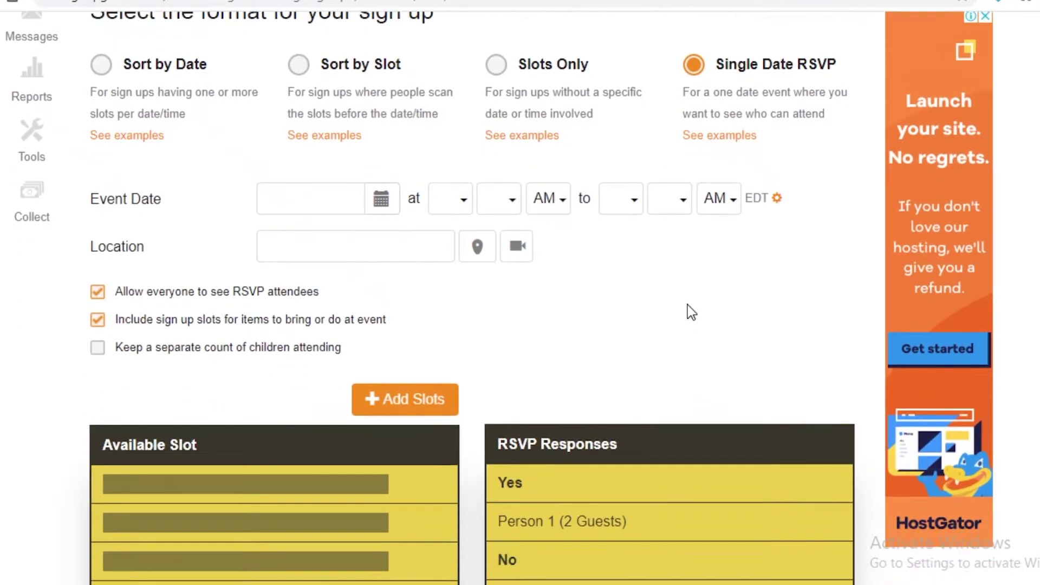
{"action": "scroll", "coordinate": [557, 306], "scroll_direction": "up", "scroll_amount": 2}
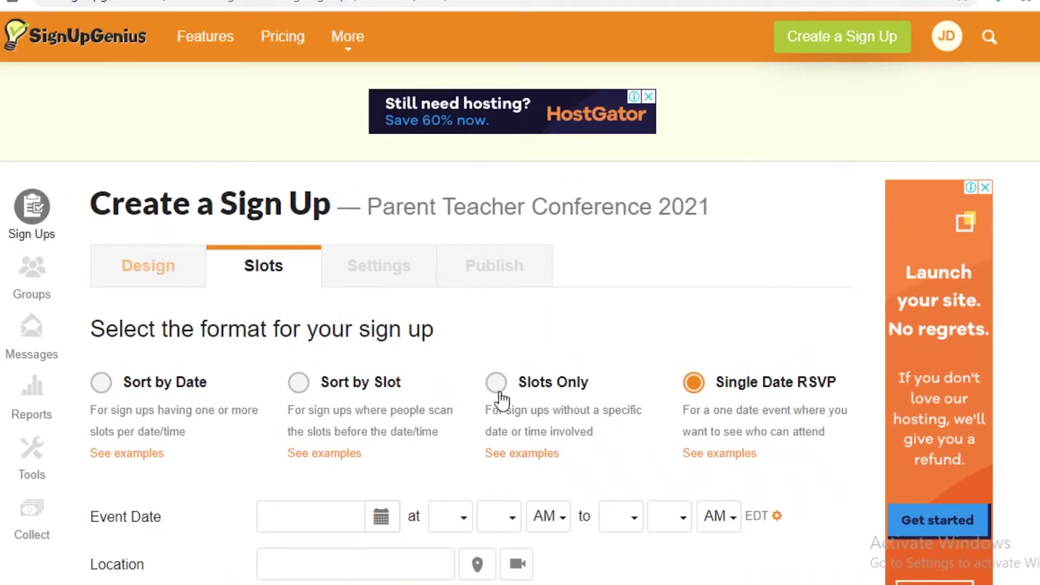
{"action": "left_click", "coordinate": [496, 383]}
{"action": "scroll", "coordinate": [496, 391], "scroll_direction": "down", "scroll_amount": 5}
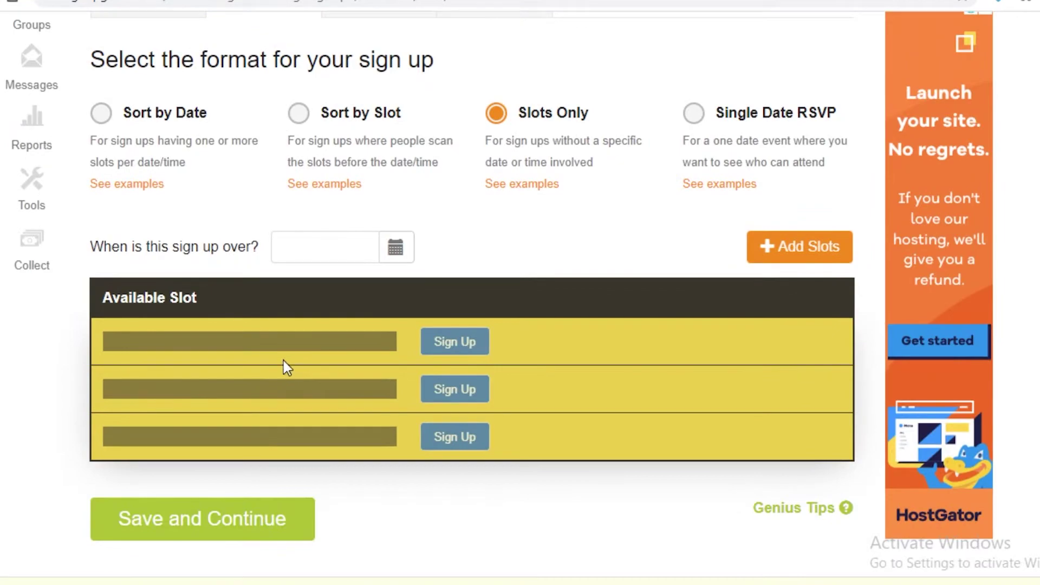
- Add a slot titled 'Parent' with Number Wanted set to 6
{"action": "left_click", "coordinate": [801, 255]}
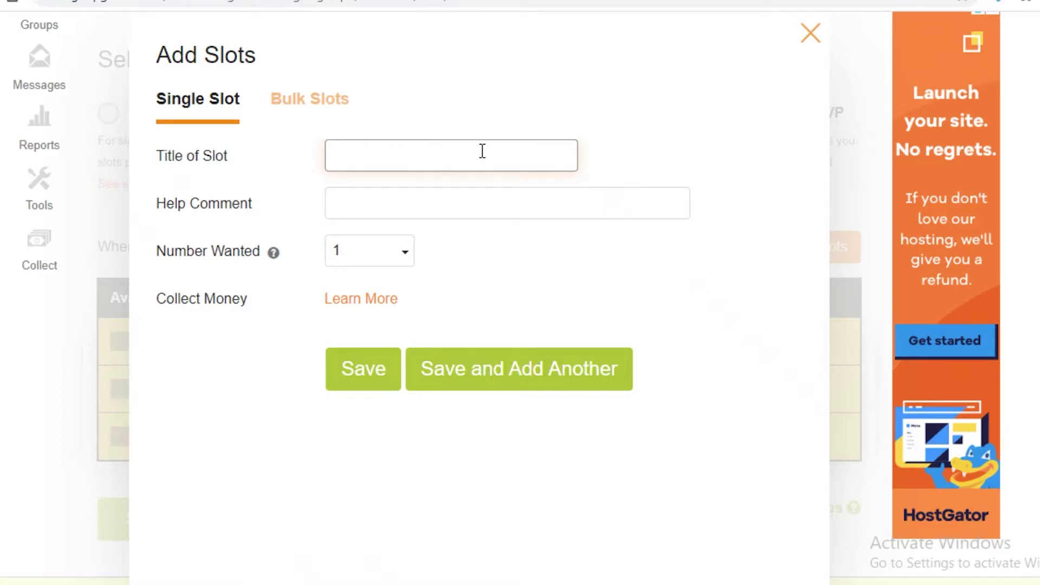
{"action": "type", "text": "Parent 1"}
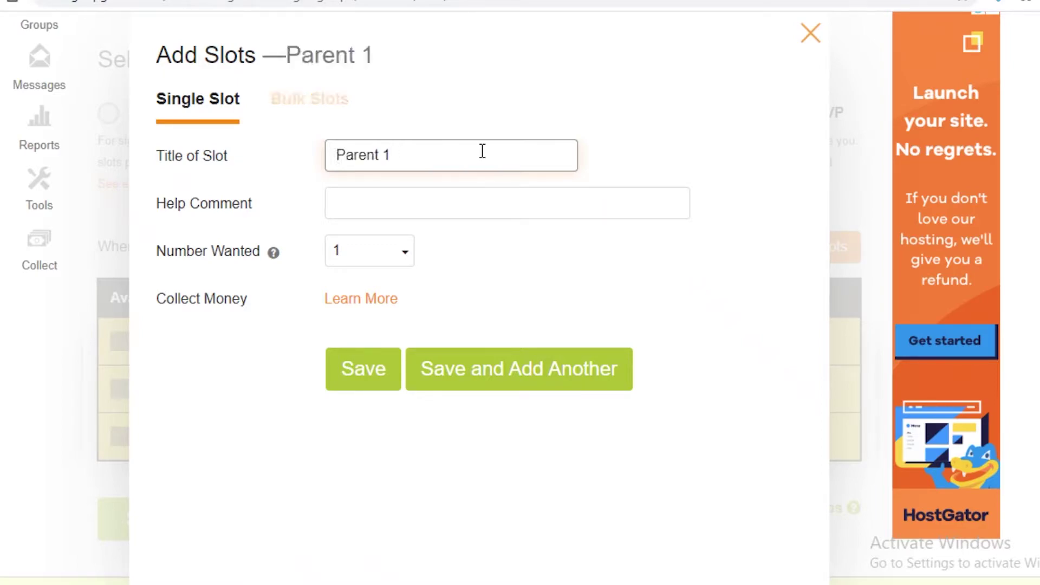
{"action": "key", "text": "BackSpace"}
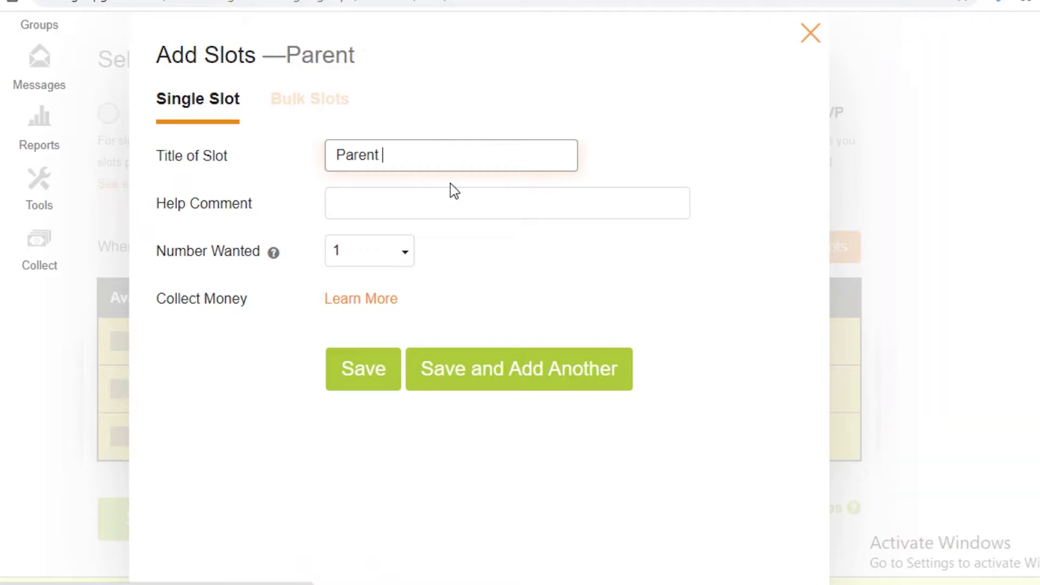
{"action": "left_click", "coordinate": [358, 266]}
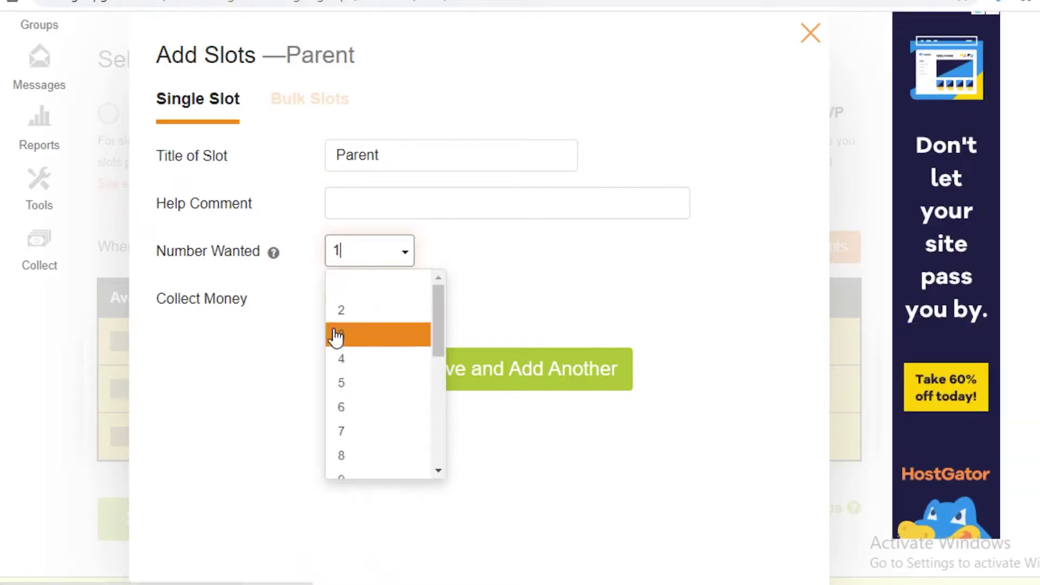
{"action": "left_click", "coordinate": [360, 403]}
{"action": "left_click", "coordinate": [382, 369]}
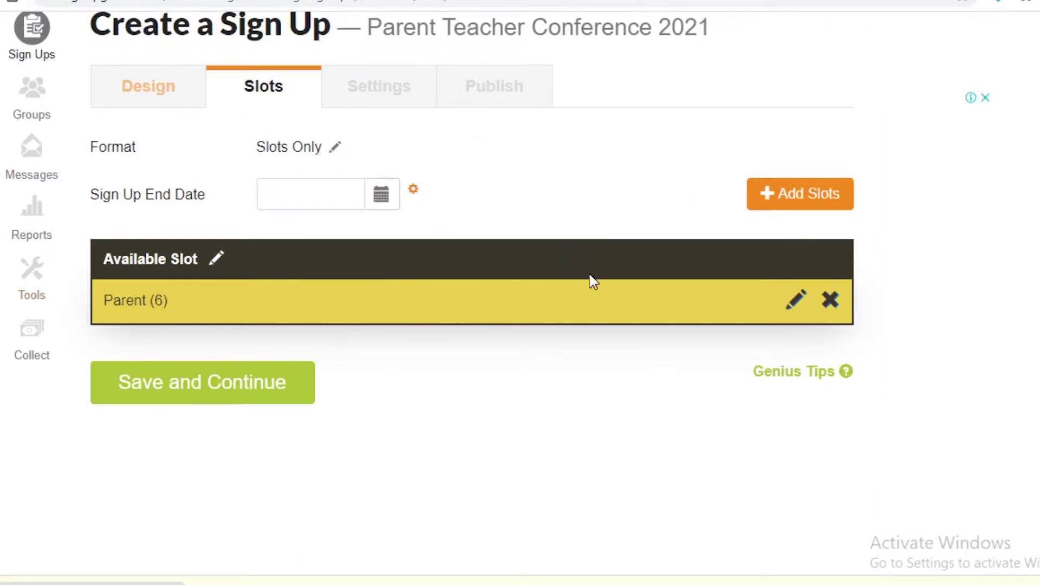
{"action": "left_click", "coordinate": [789, 193]}
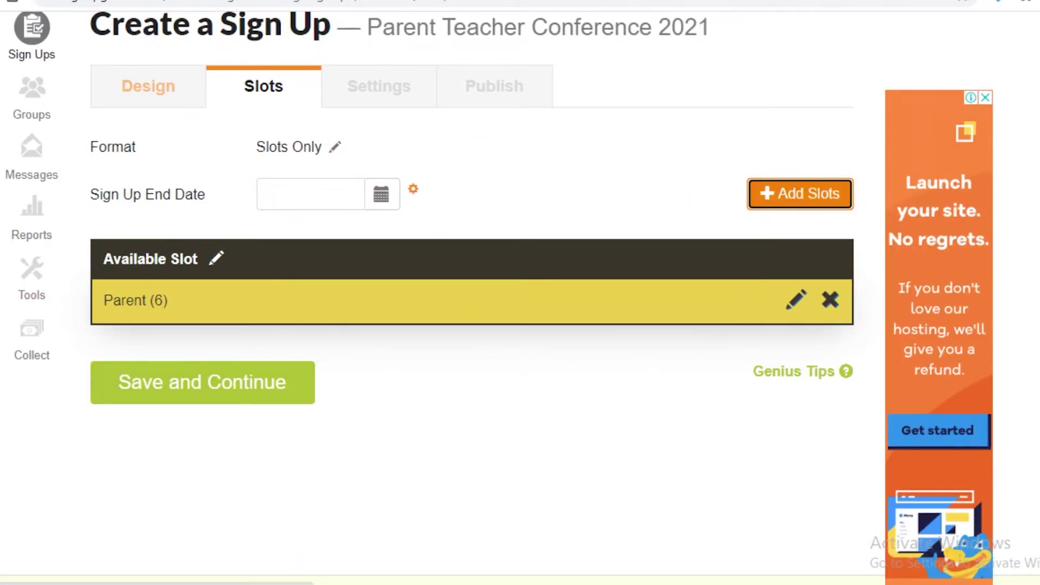
- Bulk-add Parents, Teachers, Volunteers and Students slots, each with 4 wanted
{"action": "left_click", "coordinate": [336, 100]}
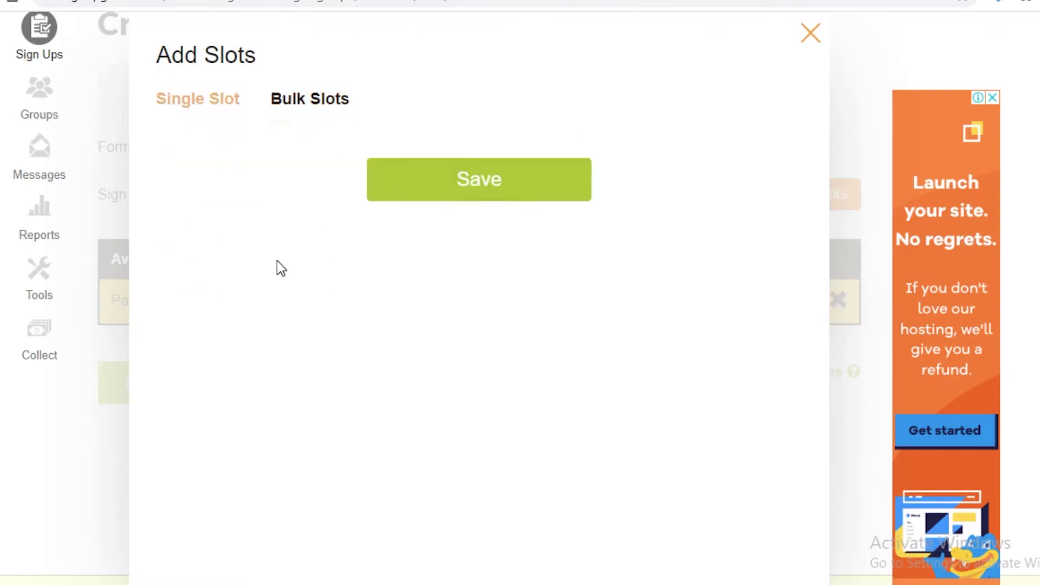
{"action": "left_click", "coordinate": [474, 207]}
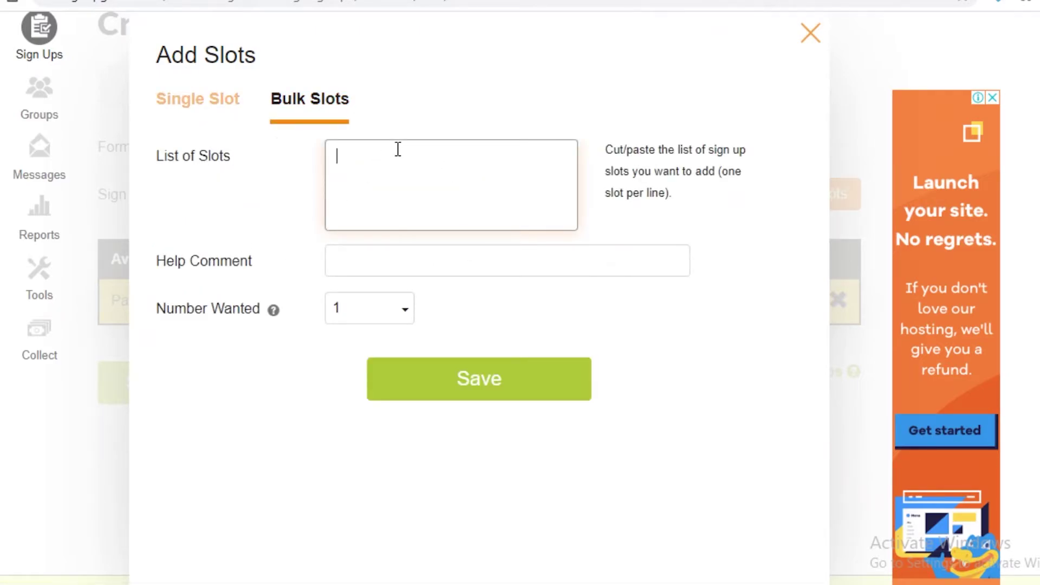
{"action": "type", "text": "Parents"}
{"action": "key", "text": "Return"}
{"action": "type", "text": "Teacher"}
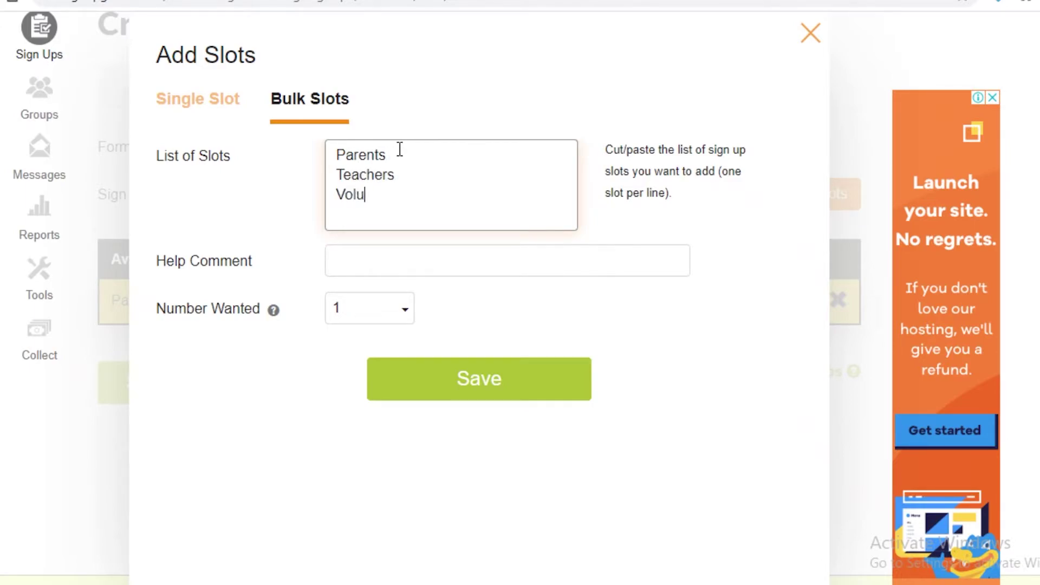
{"action": "type", "text": "ents"}
{"action": "left_click", "coordinate": [398, 309]}
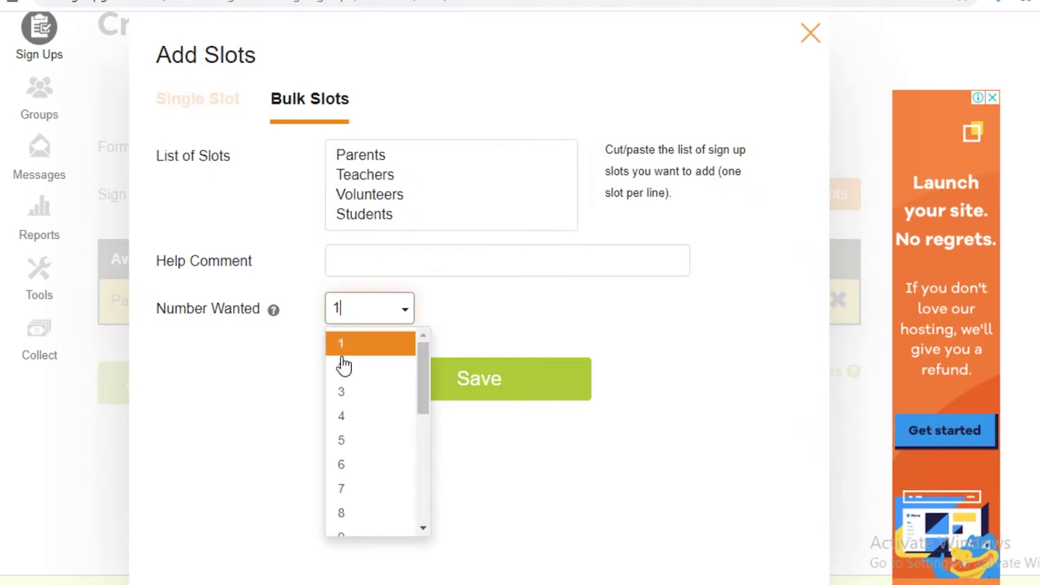
{"action": "left_click", "coordinate": [341, 420]}
{"action": "left_click", "coordinate": [539, 366]}
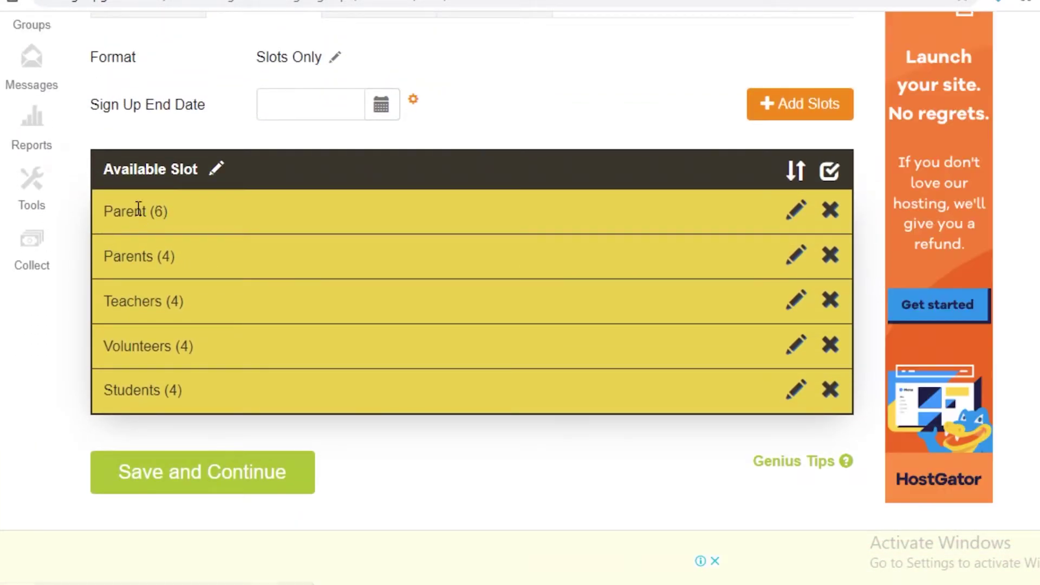
- Set the sign-up end date to August 26, 2021 and save the Slots step
{"action": "left_click", "coordinate": [278, 470]}
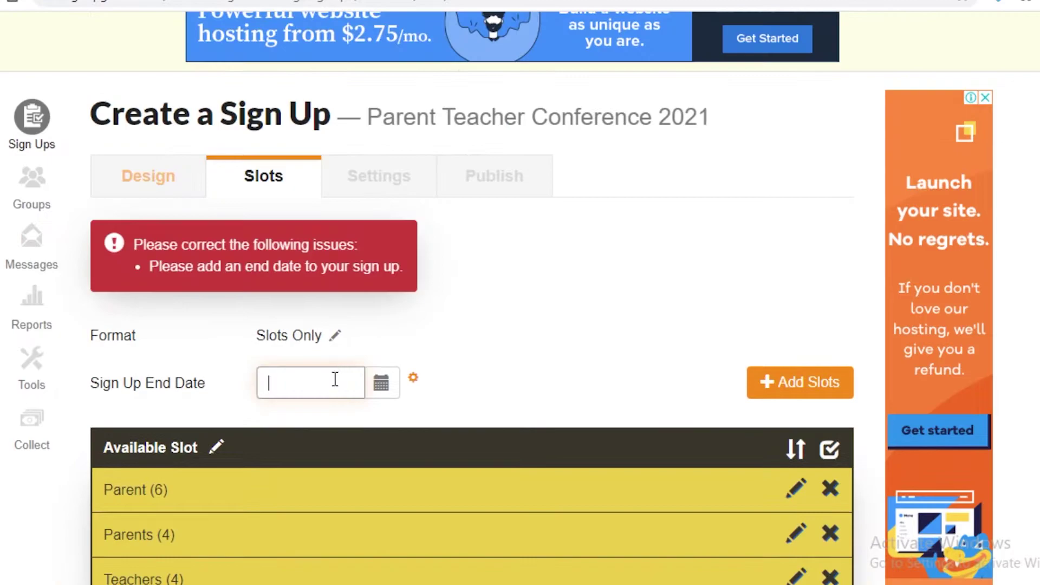
{"action": "left_click", "coordinate": [382, 388]}
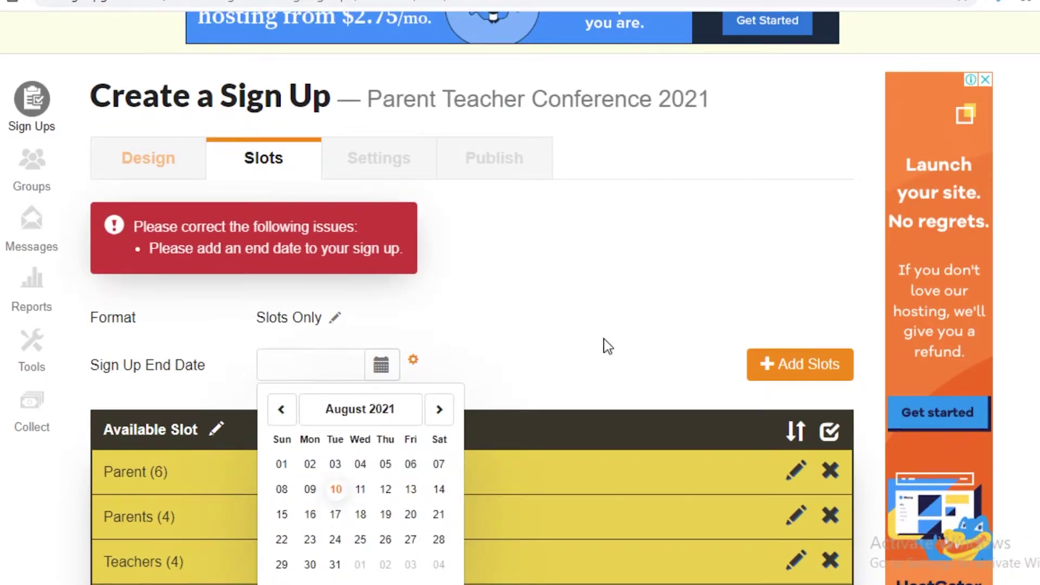
{"action": "scroll", "coordinate": [351, 335], "scroll_direction": "down", "scroll_amount": 2}
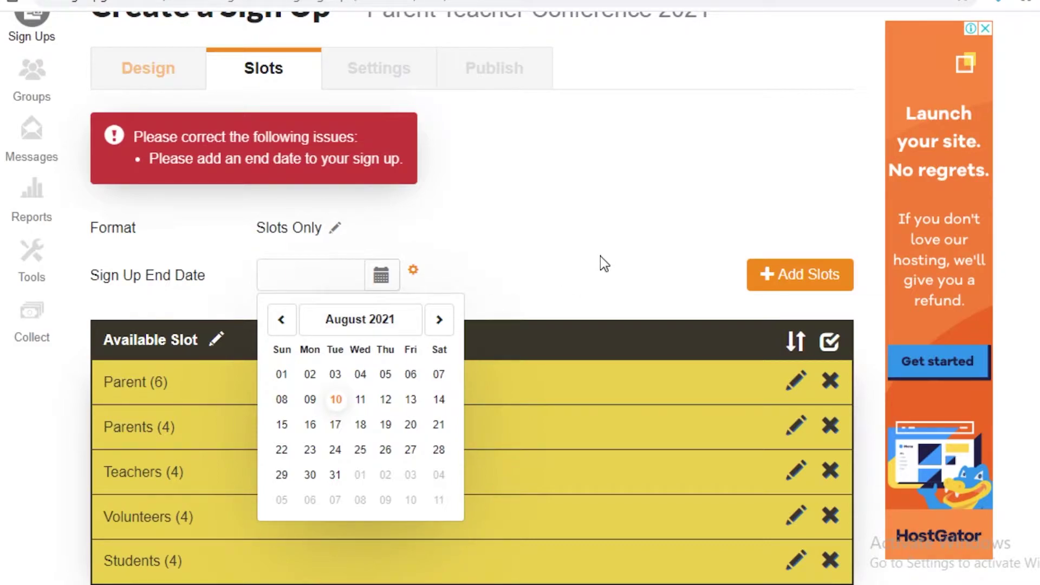
{"action": "left_click", "coordinate": [386, 449]}
{"action": "scroll", "coordinate": [534, 213], "scroll_direction": "down", "scroll_amount": 2}
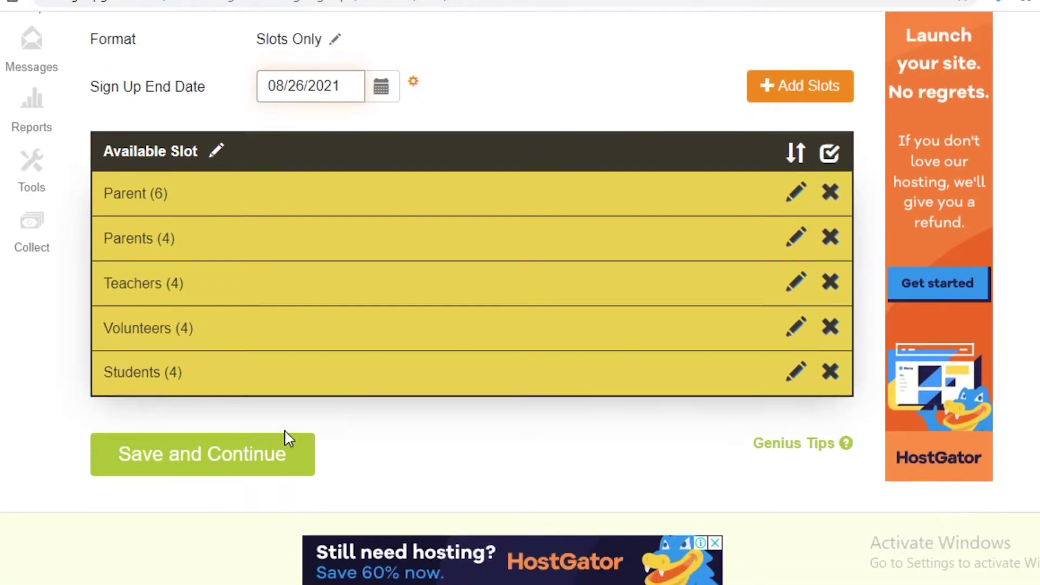
{"action": "left_click", "coordinate": [226, 454]}
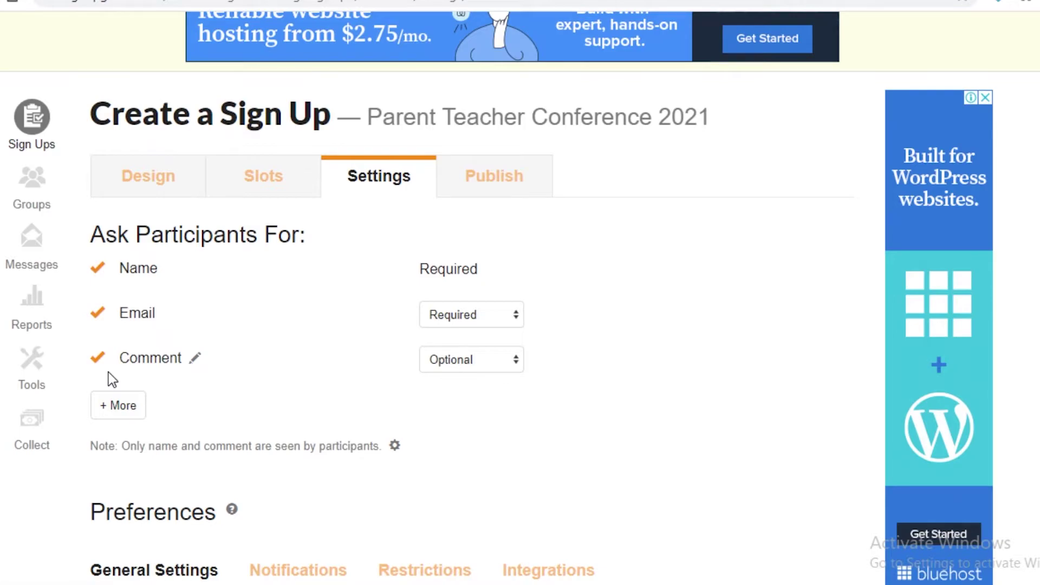
- Make participant Email optional, keep Comment optional, and reveal the Phone and Address questions
{"action": "scroll", "coordinate": [127, 383], "scroll_direction": "up", "scroll_amount": 1}
{"action": "scroll", "coordinate": [148, 365], "scroll_direction": "down", "scroll_amount": 1}
{"action": "left_click", "coordinate": [479, 318]}
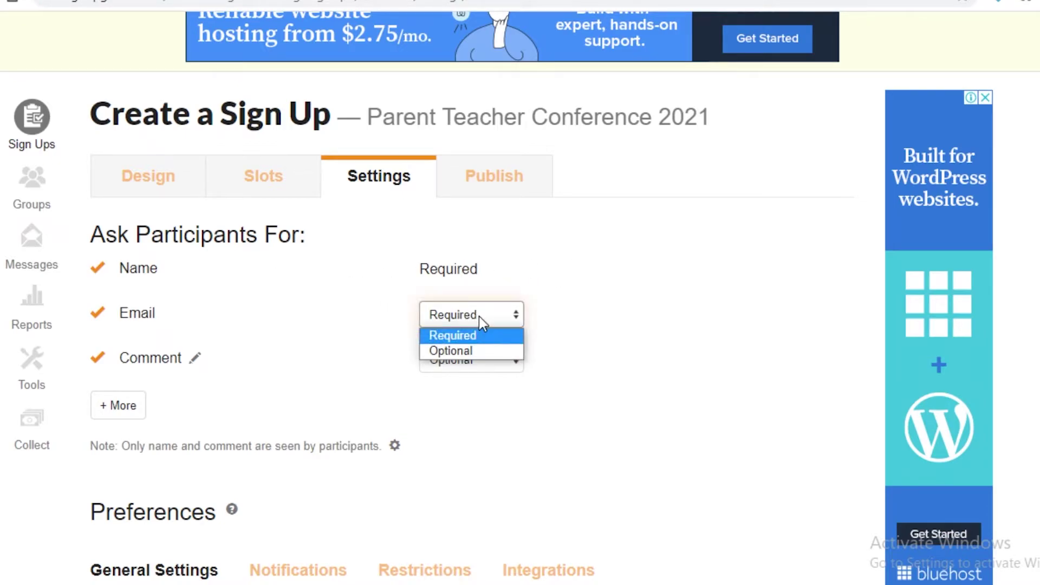
{"action": "left_click", "coordinate": [467, 350]}
{"action": "left_click", "coordinate": [472, 360]}
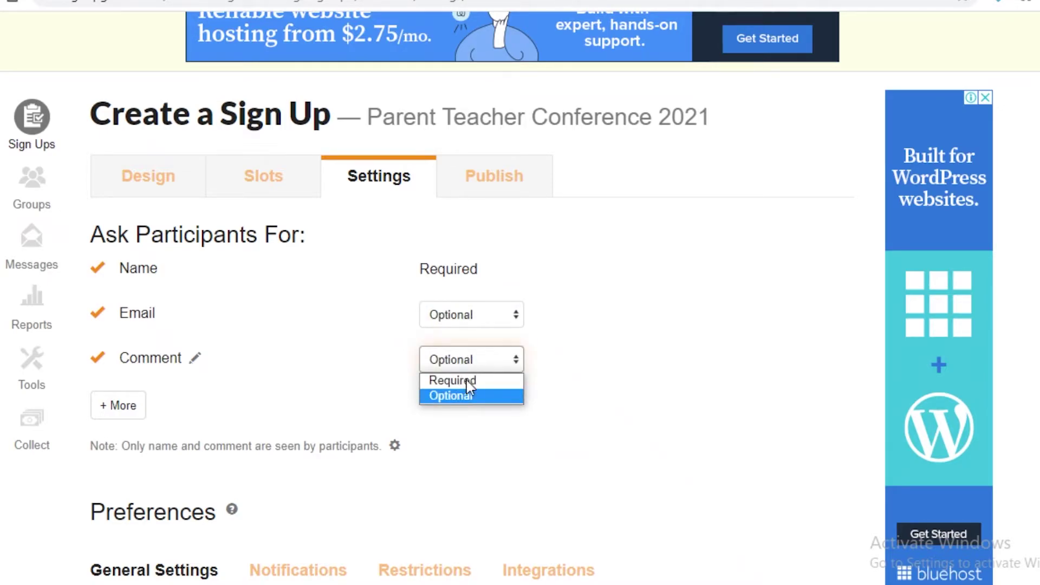
{"action": "left_click", "coordinate": [428, 396]}
{"action": "scroll", "coordinate": [731, 360], "scroll_direction": "down", "scroll_amount": 2}
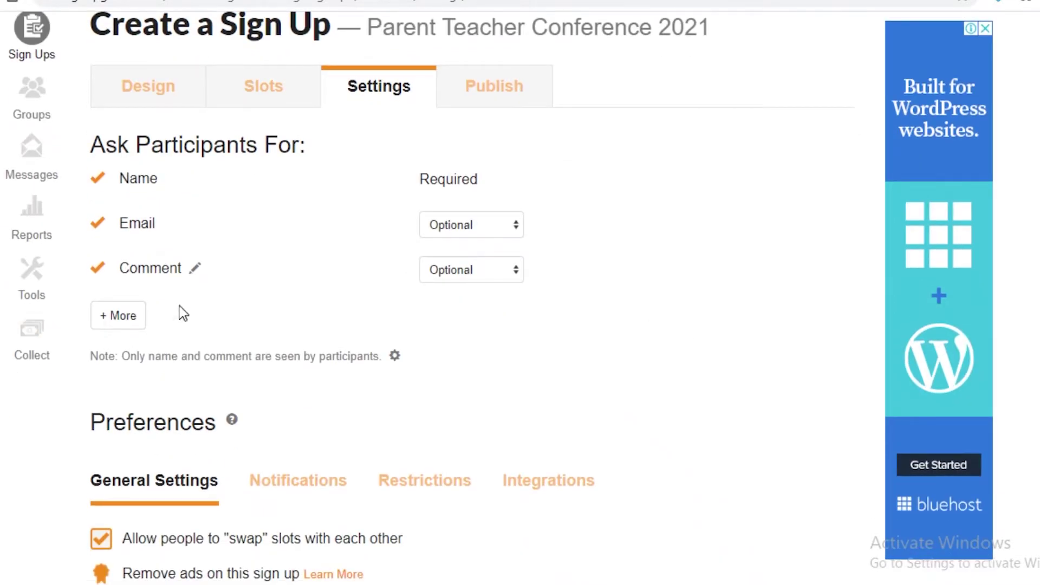
{"action": "left_click", "coordinate": [130, 317]}
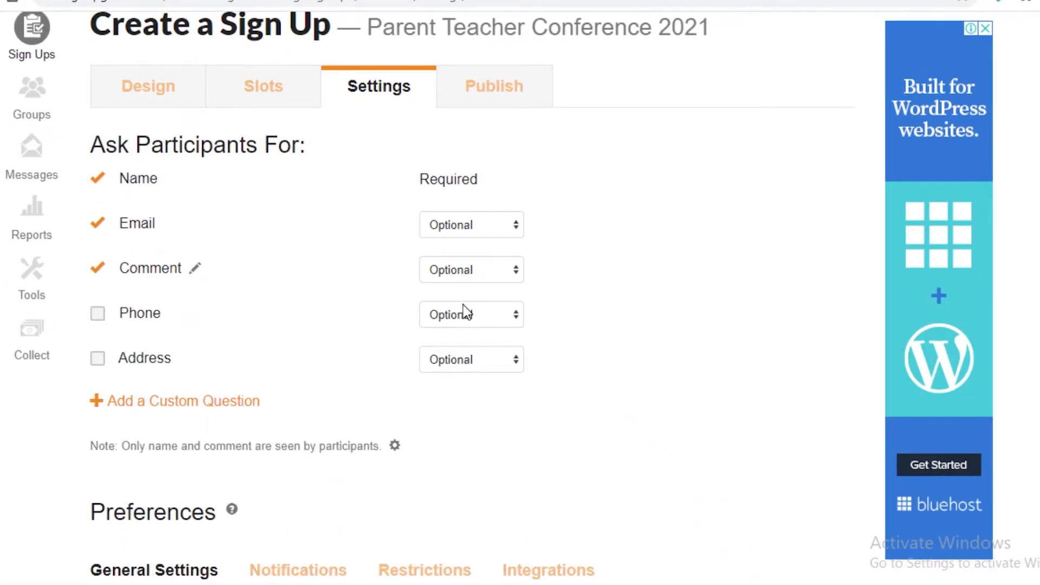
{"action": "left_click", "coordinate": [203, 401]}
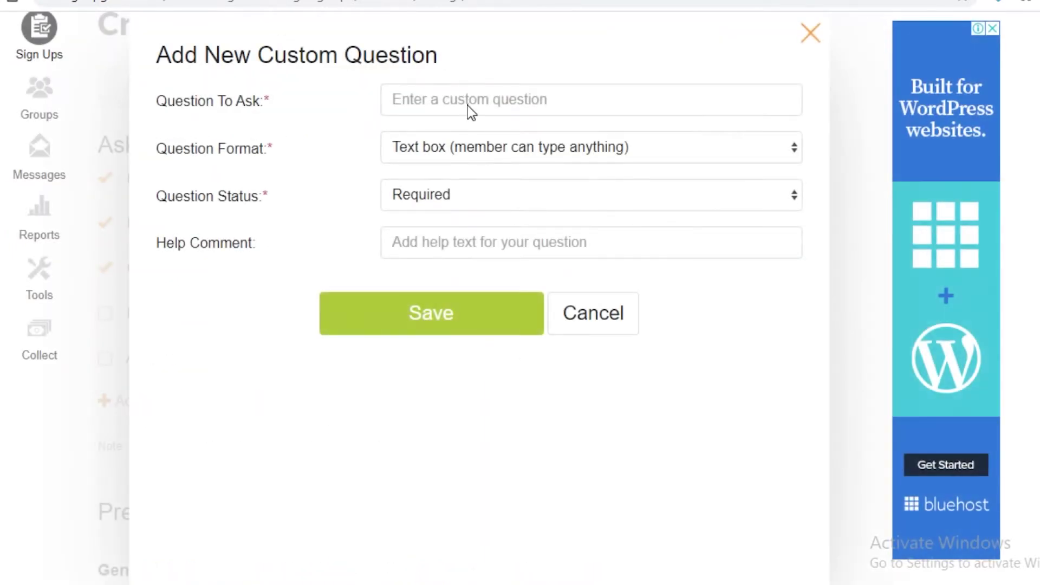
{"action": "left_click", "coordinate": [488, 88]}
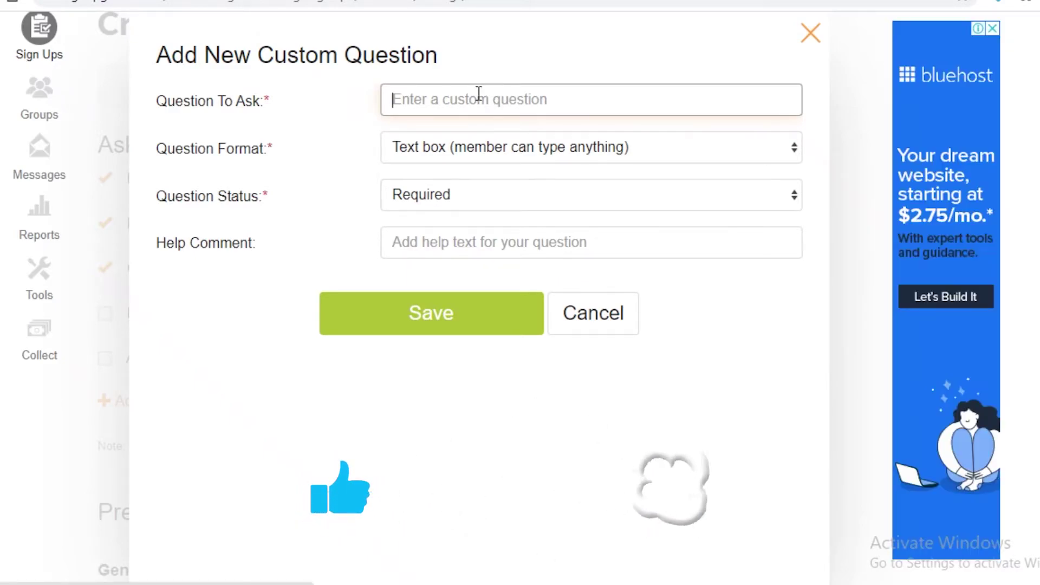
{"action": "right_click", "coordinate": [479, 99]}
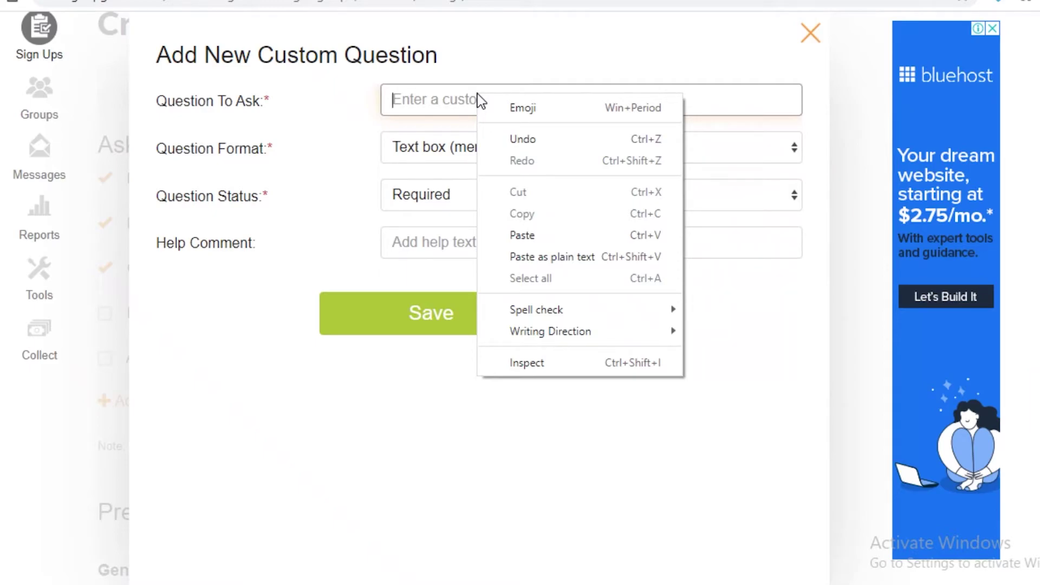
{"action": "left_click", "coordinate": [479, 93]}
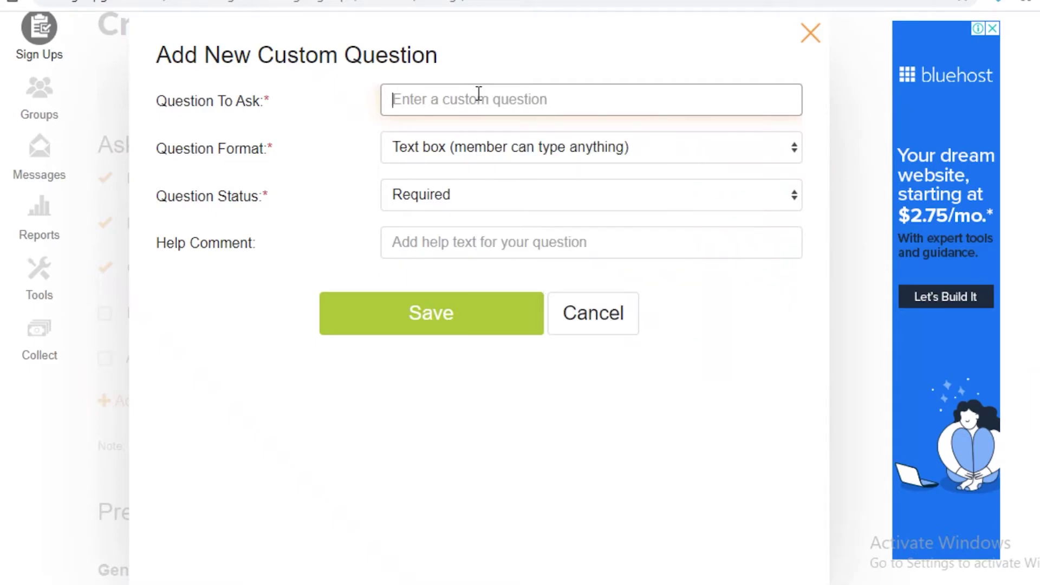
{"action": "type", "text": "B"}
{"action": "right_click", "coordinate": [478, 95]}
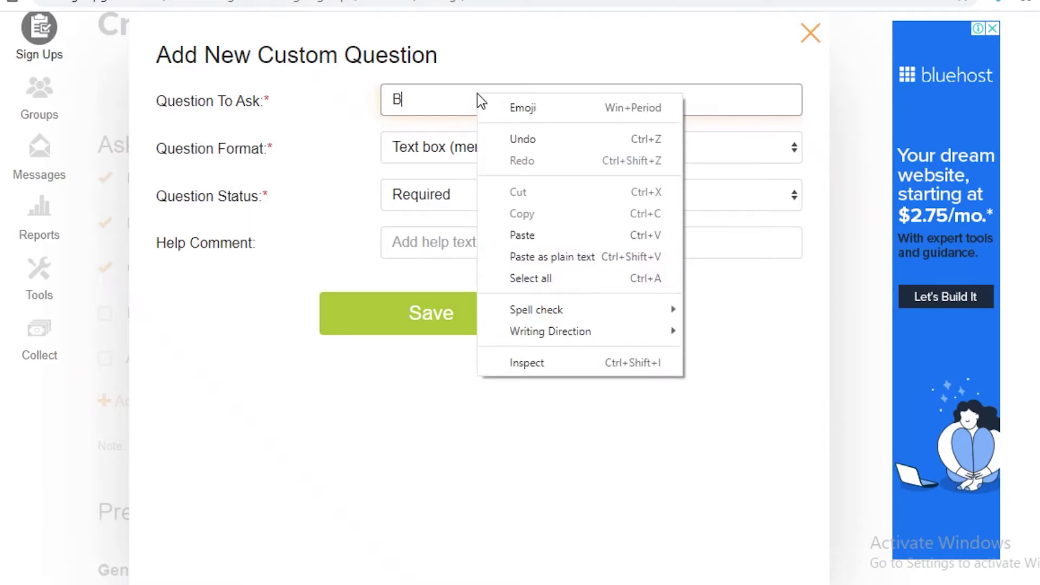
{"action": "left_click", "coordinate": [479, 94]}
{"action": "key", "text": "ctrl+z"}
{"action": "key", "text": "BackSpace"}
{"action": "key", "text": "BackSpace"}
{"action": "key", "text": "BackSpace"}
{"action": "key", "text": "BackSpace"}
{"action": "key", "text": "BackSpace"}
{"action": "key", "text": "BackSpace"}
{"action": "key", "text": "BackSpace"}
{"action": "key", "text": "BackSpace"}
{"action": "type", "text": "Entry"}
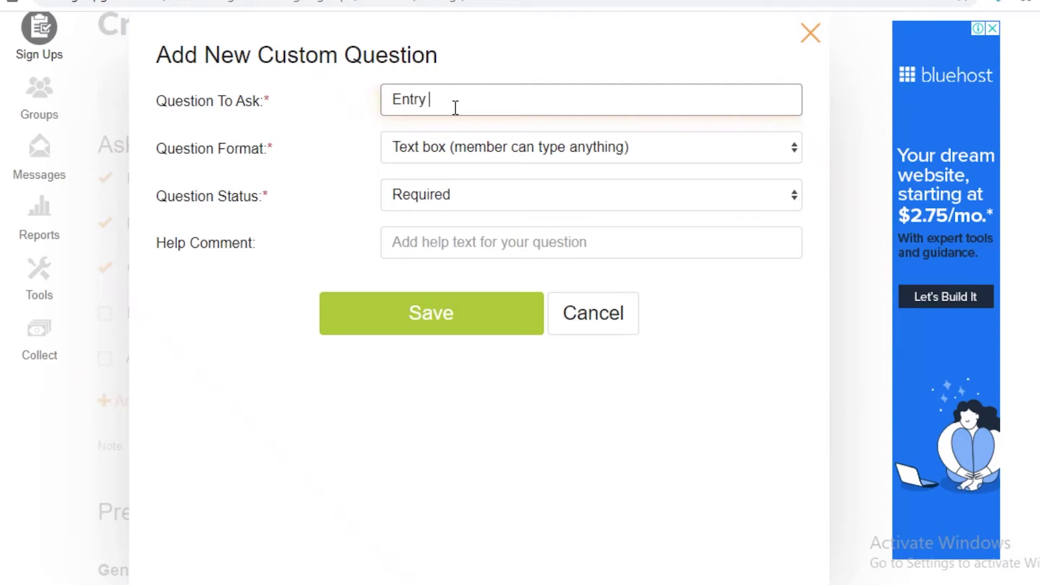
{"action": "key", "text": "BackSpace"}
{"action": "key", "text": "BackSpace"}
{"action": "key", "text": "BackSpace"}
{"action": "key", "text": "BackSpace"}
{"action": "key", "text": "BackSpace"}
{"action": "key", "text": "BackSpace"}
{"action": "key", "text": "BackSpace"}
{"action": "key", "text": "BackSpace"}
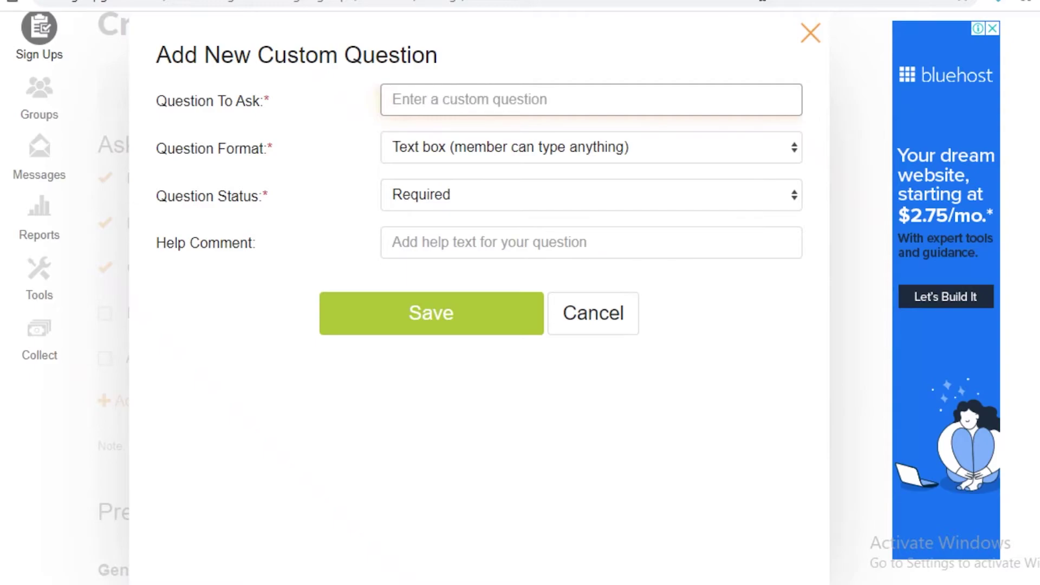
{"action": "left_click", "coordinate": [811, 33]}
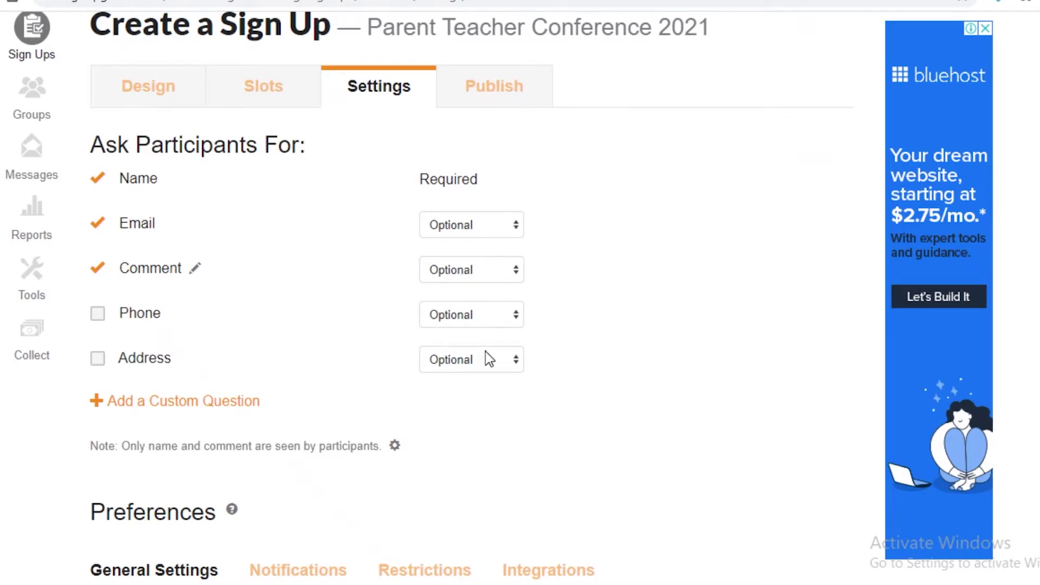
- Review the Notifications, Restrictions and Integrations preferences, then save and continue to Publish
{"action": "scroll", "coordinate": [488, 360], "scroll_direction": "down", "scroll_amount": 7}
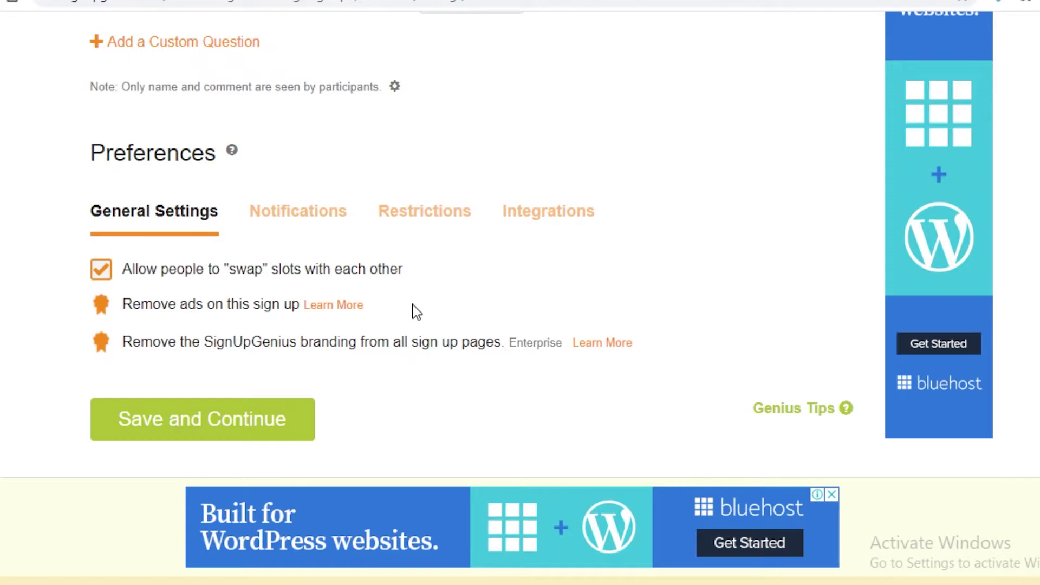
{"action": "left_click", "coordinate": [285, 207]}
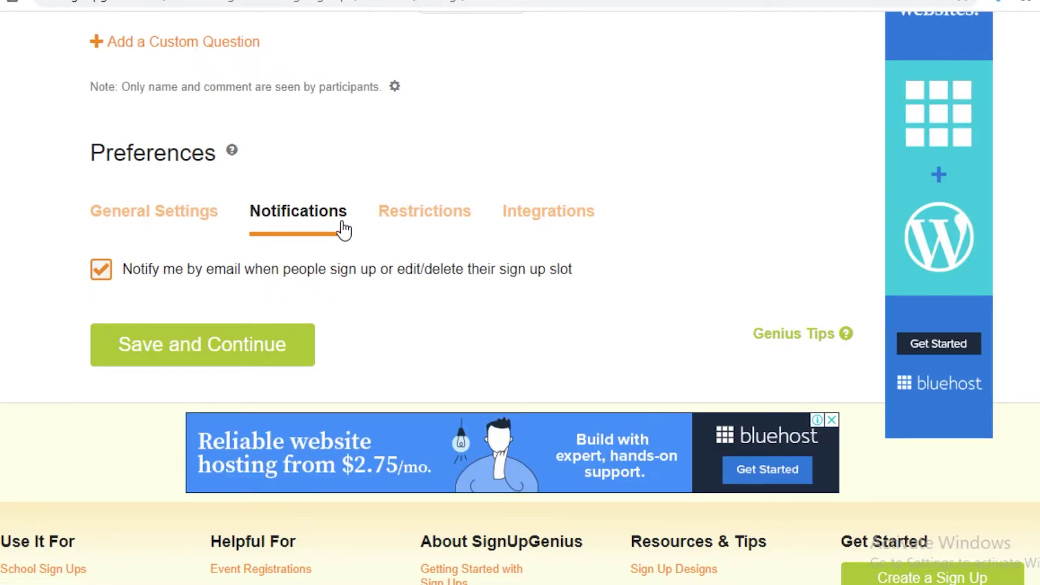
{"action": "left_click", "coordinate": [412, 214]}
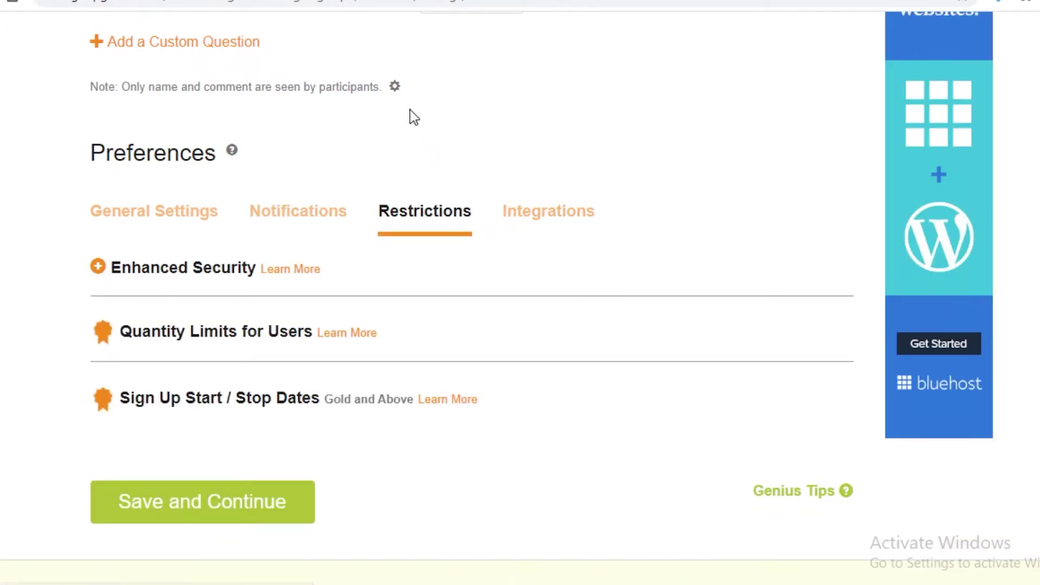
{"action": "scroll", "coordinate": [431, 181], "scroll_direction": "up", "scroll_amount": 8}
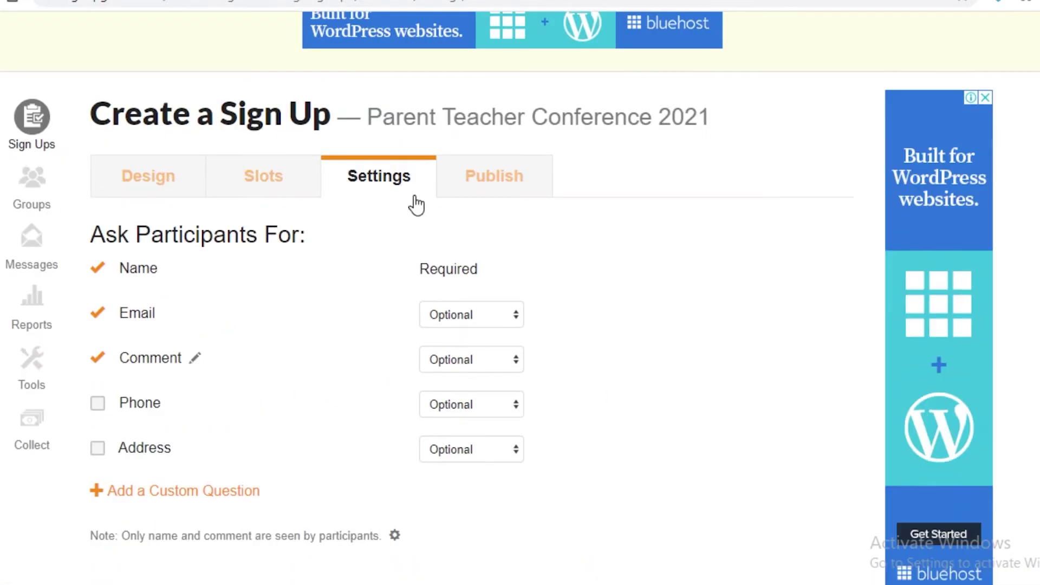
{"action": "scroll", "coordinate": [421, 185], "scroll_direction": "down", "scroll_amount": 8}
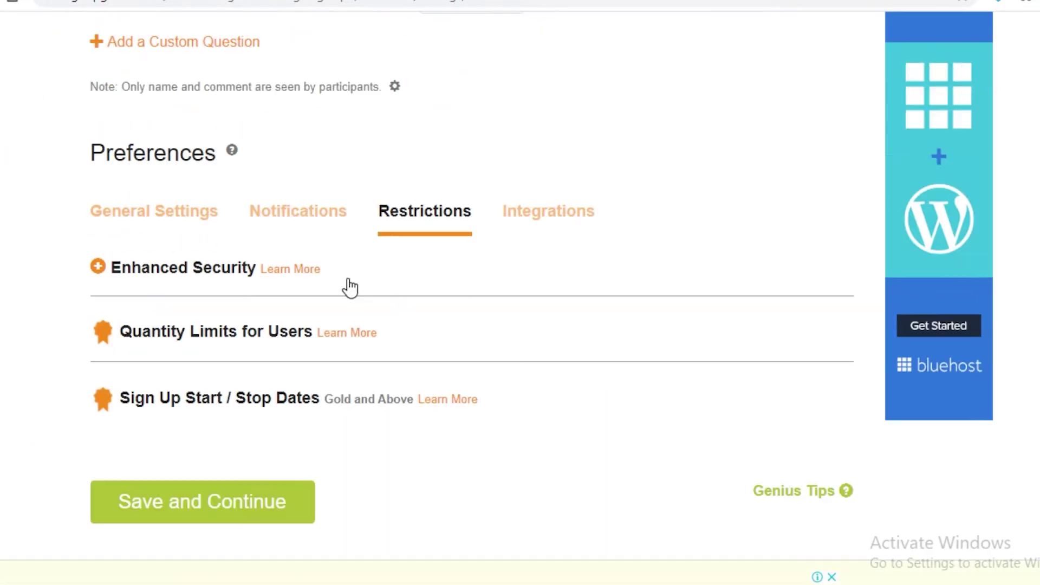
{"action": "left_click", "coordinate": [560, 217]}
{"action": "left_click", "coordinate": [528, 213]}
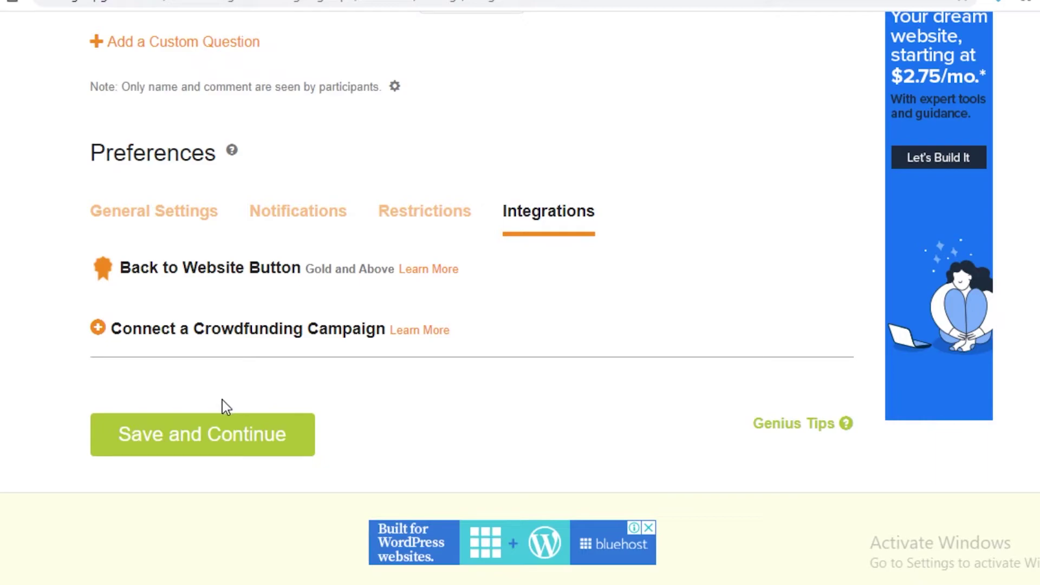
{"action": "left_click", "coordinate": [178, 436]}
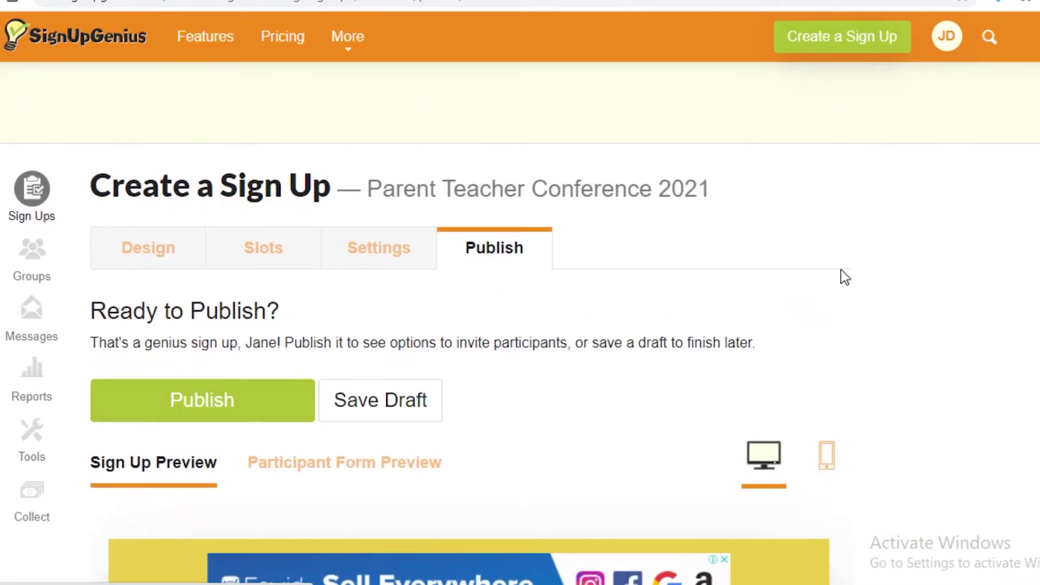
{"action": "scroll", "coordinate": [608, 316], "scroll_direction": "down", "scroll_amount": 8}
{"action": "scroll", "coordinate": [463, 215], "scroll_direction": "up", "scroll_amount": 3}
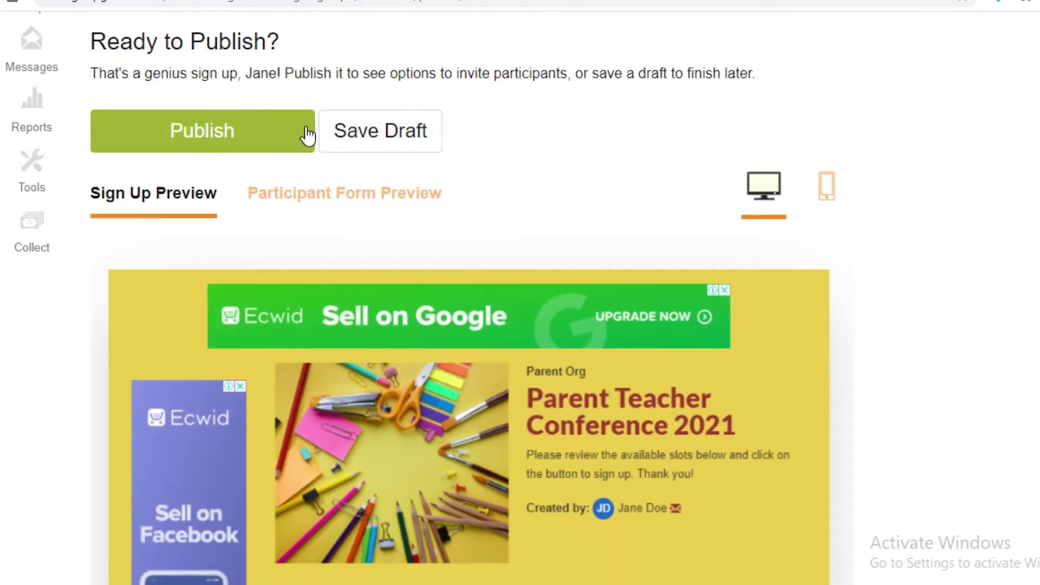
{"action": "scroll", "coordinate": [736, 249], "scroll_direction": "down", "scroll_amount": 5}
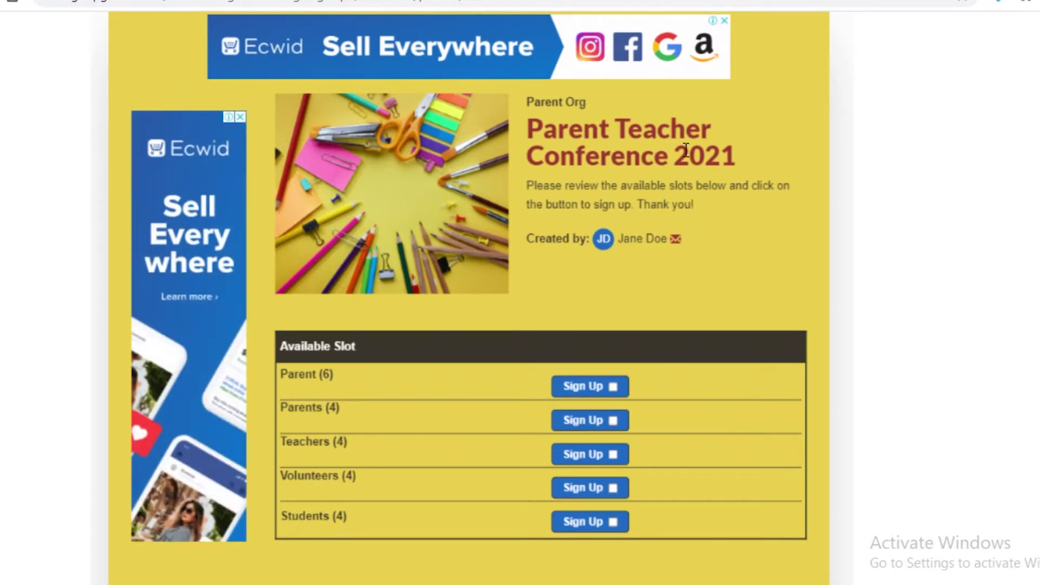
{"action": "scroll", "coordinate": [370, 230], "scroll_direction": "down", "scroll_amount": 2}
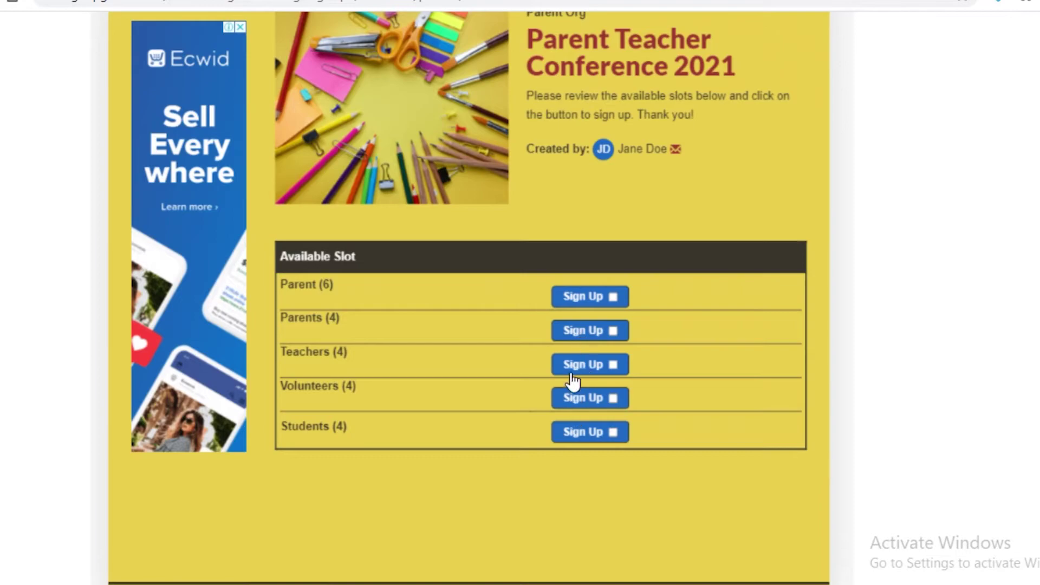
{"action": "scroll", "coordinate": [550, 409], "scroll_direction": "down", "scroll_amount": 5}
{"action": "scroll", "coordinate": [550, 409], "scroll_direction": "up", "scroll_amount": 7}
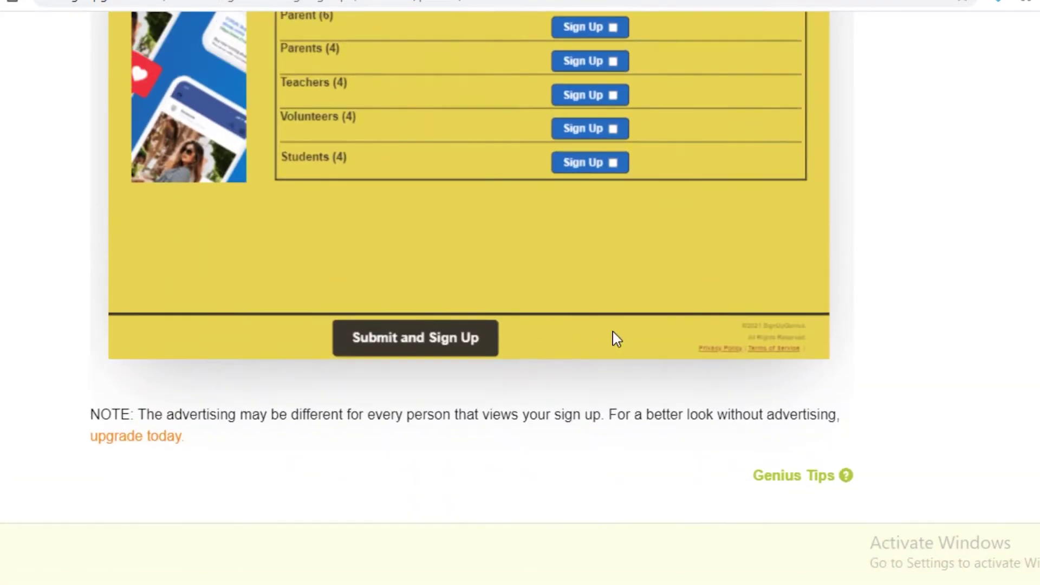
{"action": "scroll", "coordinate": [890, 390], "scroll_direction": "up", "scroll_amount": 7}
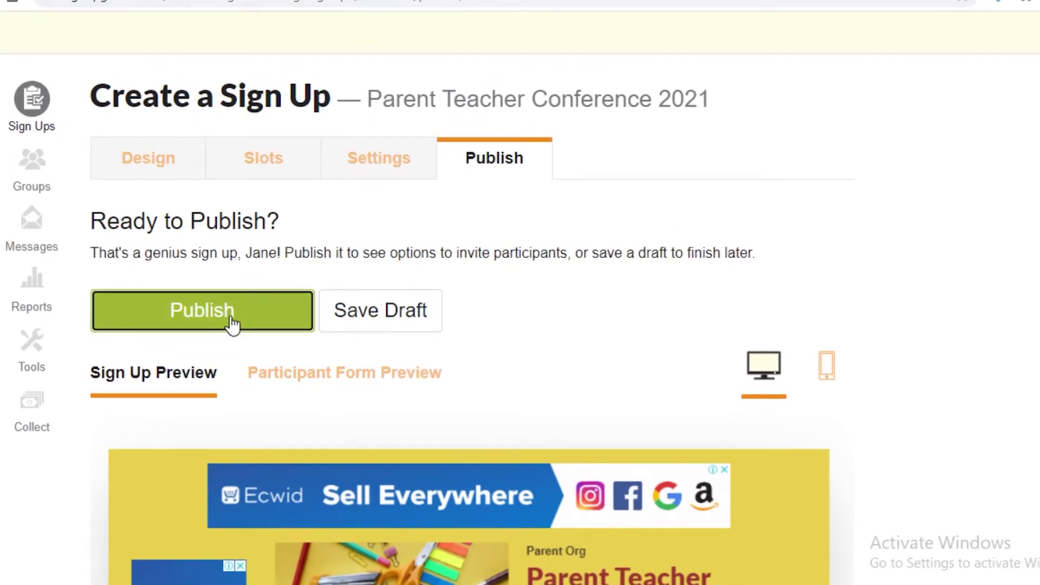
- Publish the Parent Teacher Conference 2021 sign-up, review its Share options, then go to Groups
{"action": "left_click", "coordinate": [232, 324]}
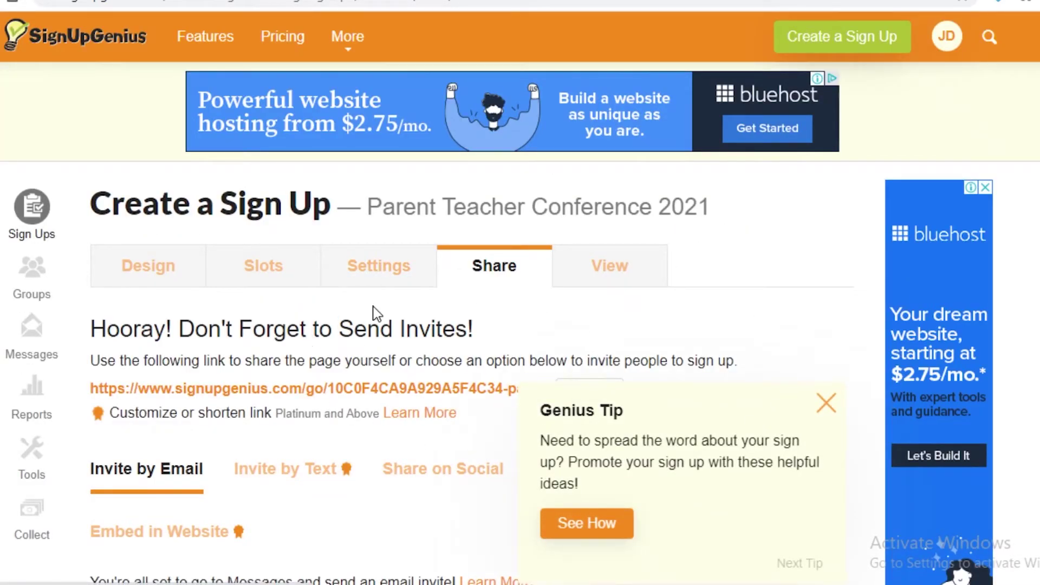
{"action": "scroll", "coordinate": [623, 355], "scroll_direction": "down", "scroll_amount": 2}
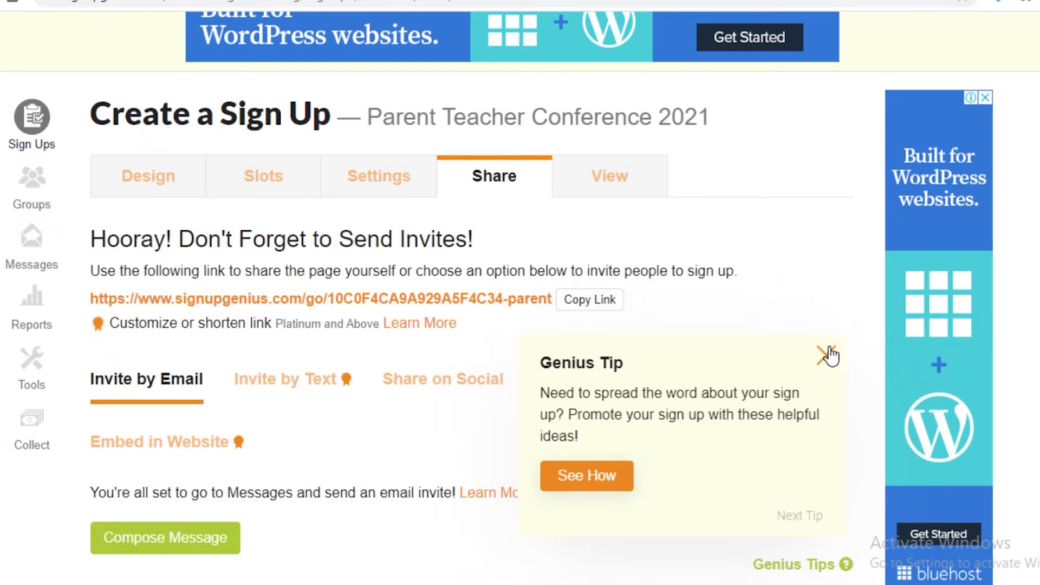
{"action": "scroll", "coordinate": [309, 340], "scroll_direction": "up", "scroll_amount": 2}
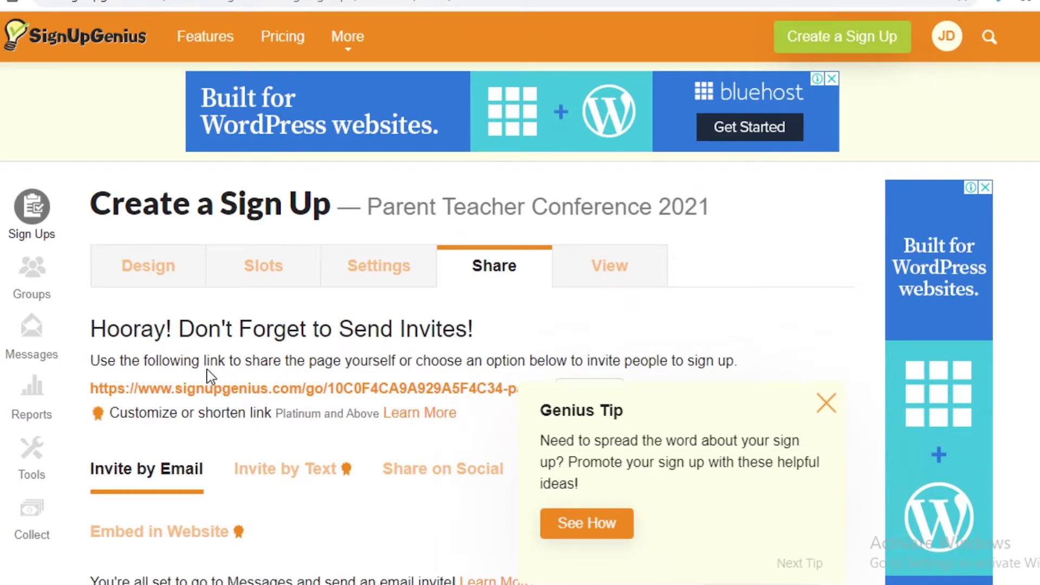
{"action": "scroll", "coordinate": [210, 376], "scroll_direction": "down", "scroll_amount": 4}
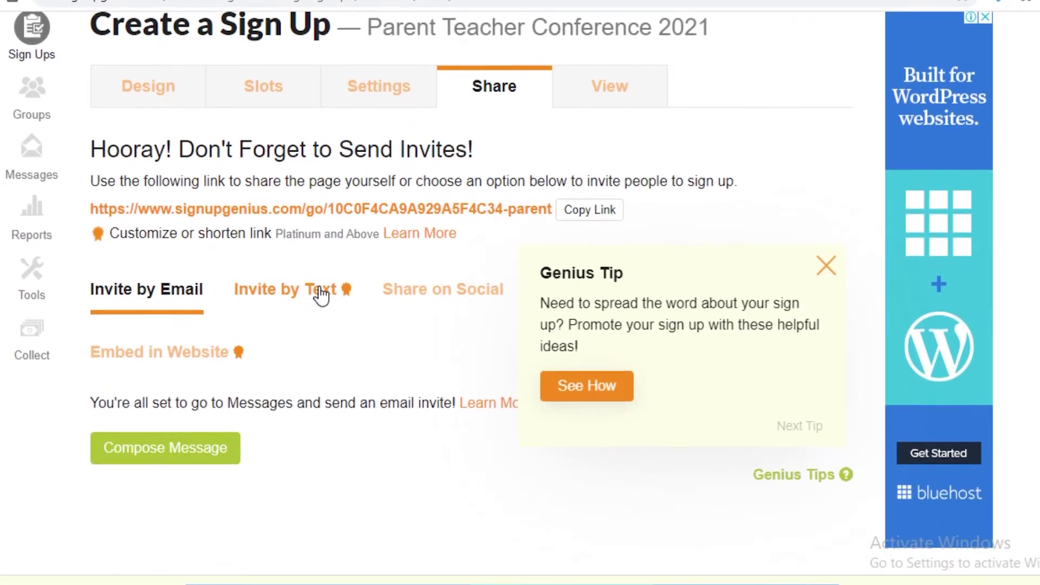
{"action": "left_click", "coordinate": [32, 30]}
{"action": "scroll", "coordinate": [325, 249], "scroll_direction": "up", "scroll_amount": 2}
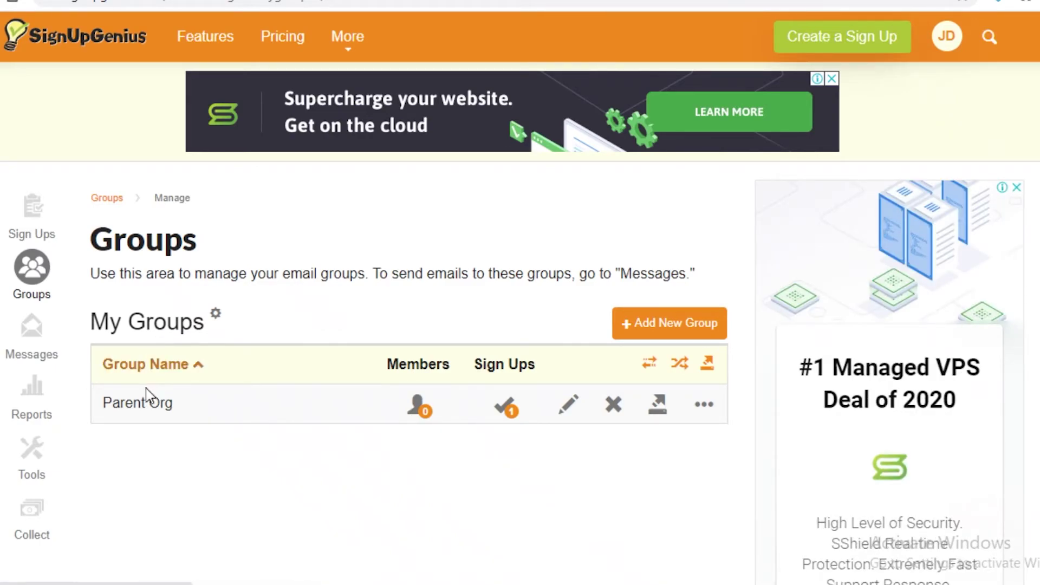
- Create a new email group named 'Work Events'
{"action": "scroll", "coordinate": [150, 395], "scroll_direction": "down", "scroll_amount": 2}
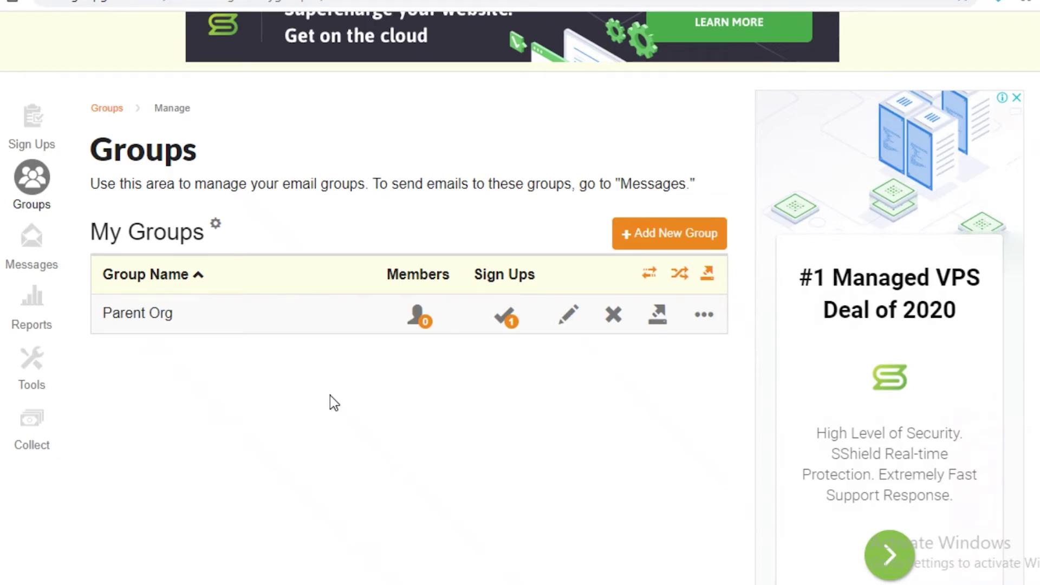
{"action": "scroll", "coordinate": [201, 392], "scroll_direction": "up", "scroll_amount": 2}
{"action": "left_click", "coordinate": [639, 328]}
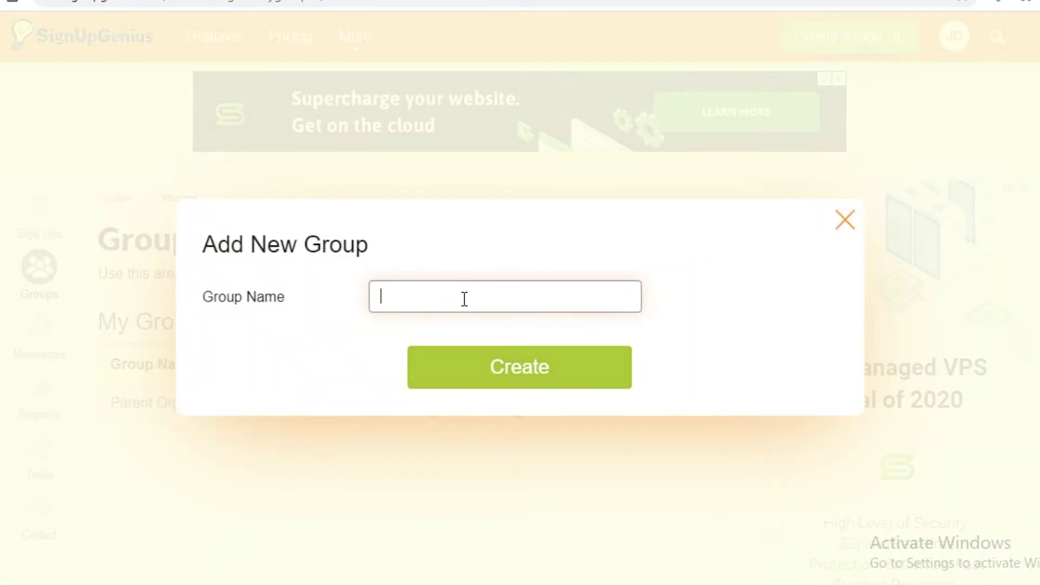
{"action": "type", "text": "Work Events"}
{"action": "left_click", "coordinate": [424, 351]}
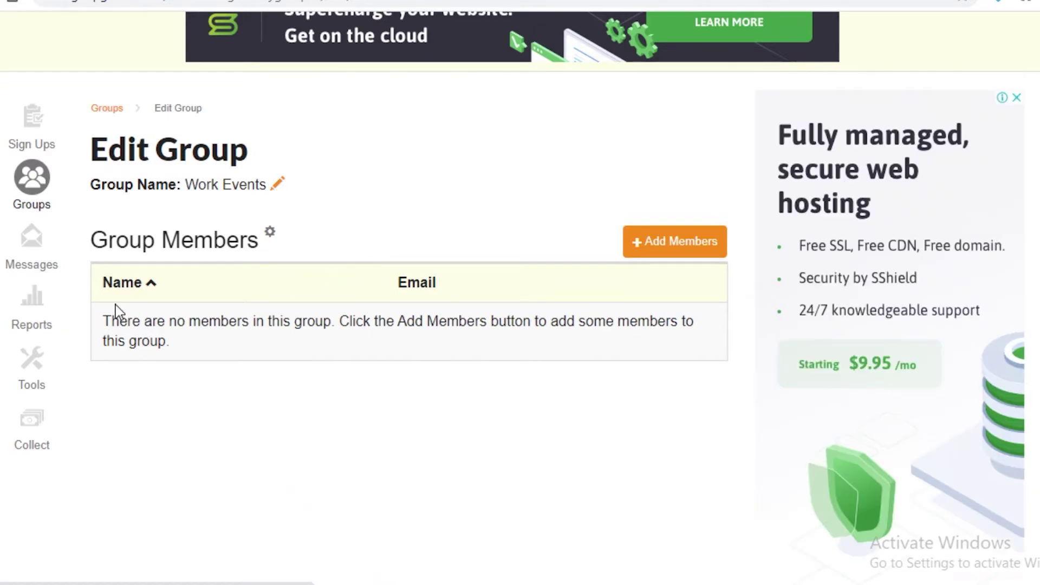
{"action": "scroll", "coordinate": [288, 355], "scroll_direction": "up", "scroll_amount": 2}
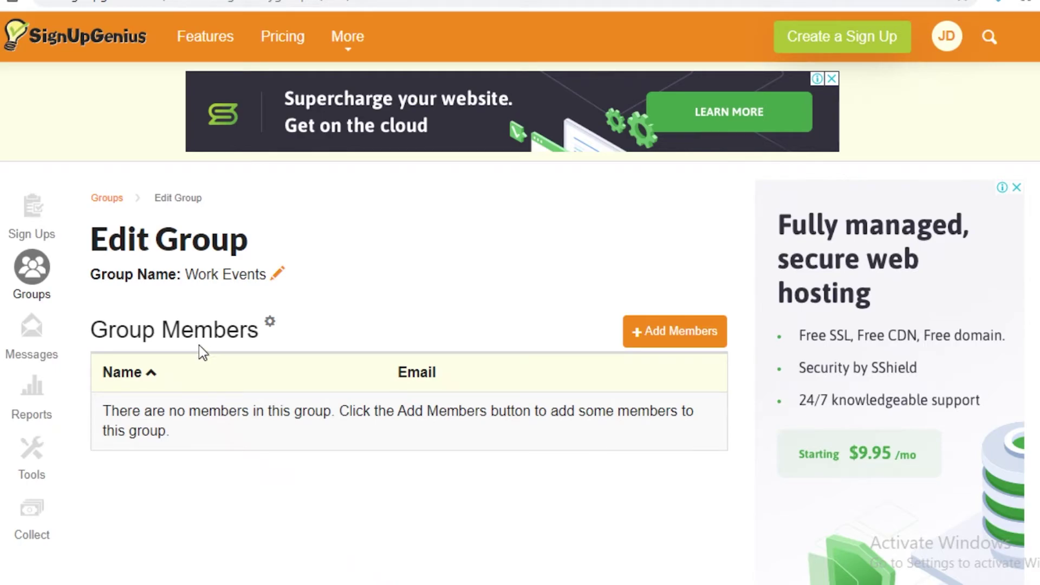
- Browse the Messages Compose, Drafts & Templates and Sent tabs
{"action": "left_click", "coordinate": [24, 473]}
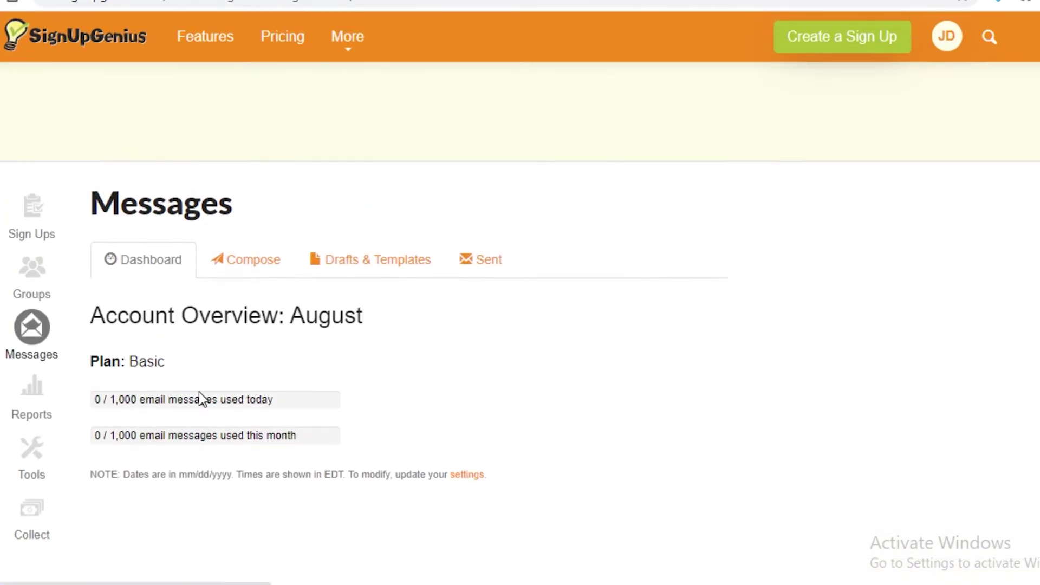
{"action": "left_click", "coordinate": [255, 271]}
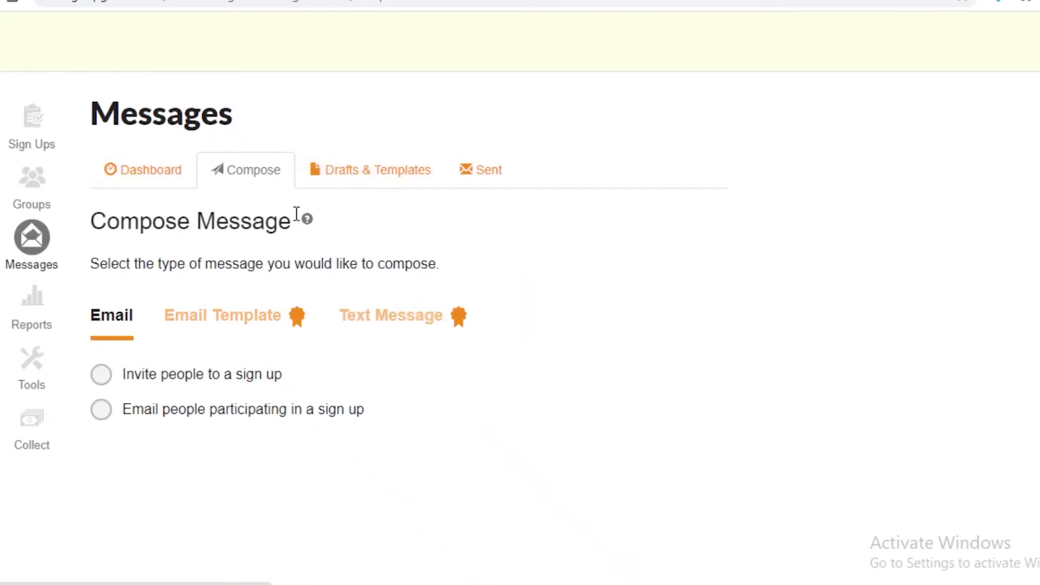
{"action": "left_click", "coordinate": [382, 176]}
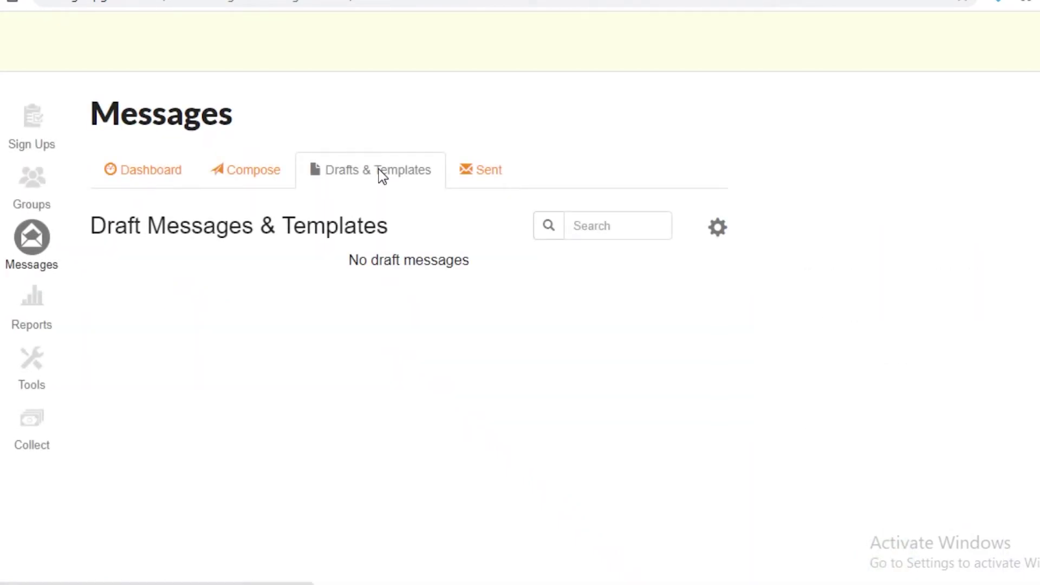
{"action": "left_click", "coordinate": [466, 181]}
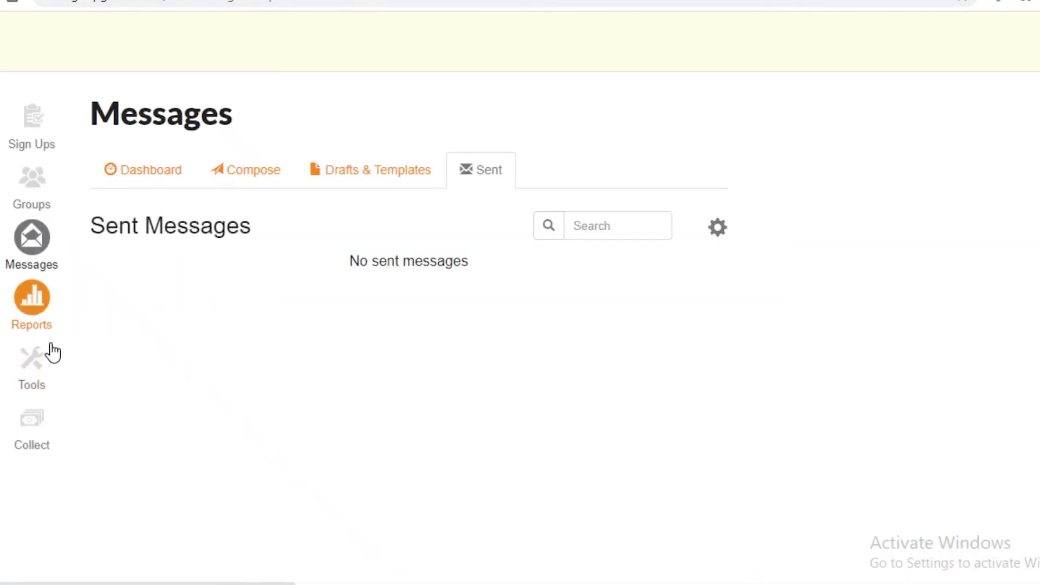
{"action": "left_click", "coordinate": [25, 293]}
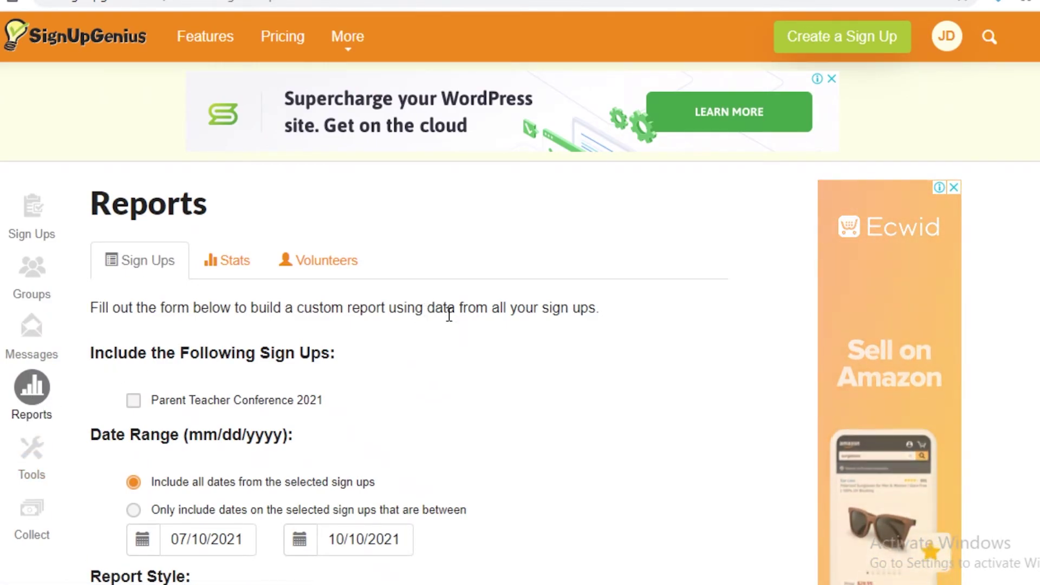
- View the Stats report form, then return to and scroll through the Sign Ups custom report form
{"action": "scroll", "coordinate": [450, 314], "scroll_direction": "down", "scroll_amount": 2}
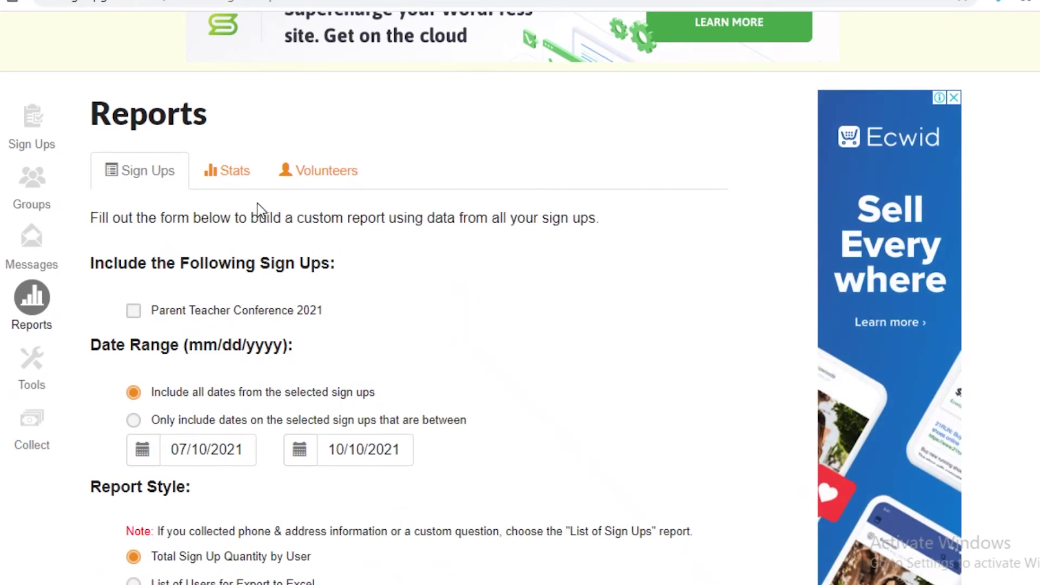
{"action": "scroll", "coordinate": [241, 181], "scroll_direction": "up", "scroll_amount": 2}
{"action": "scroll", "coordinate": [379, 254], "scroll_direction": "down", "scroll_amount": 2}
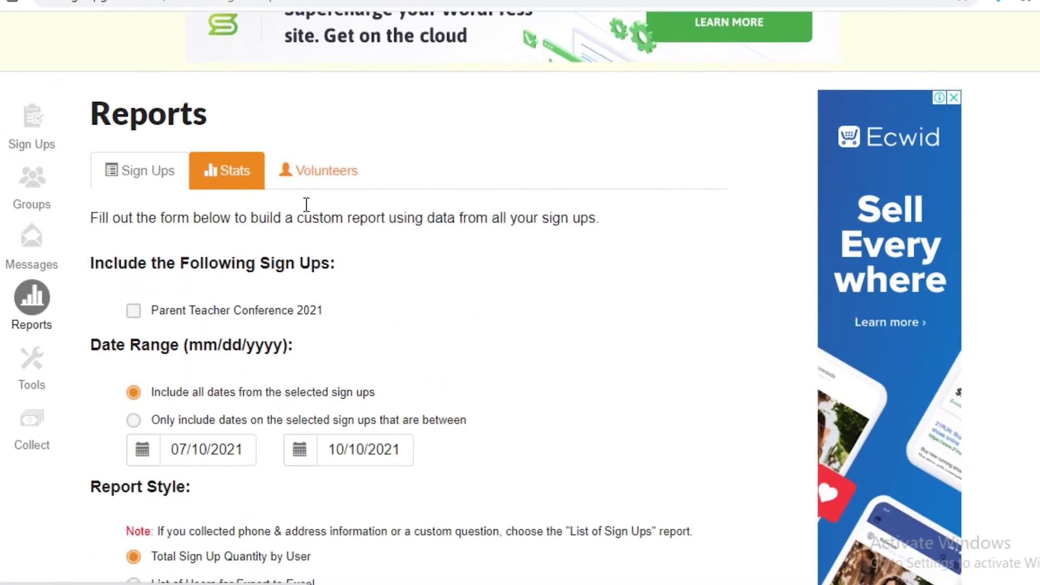
{"action": "left_click", "coordinate": [217, 163]}
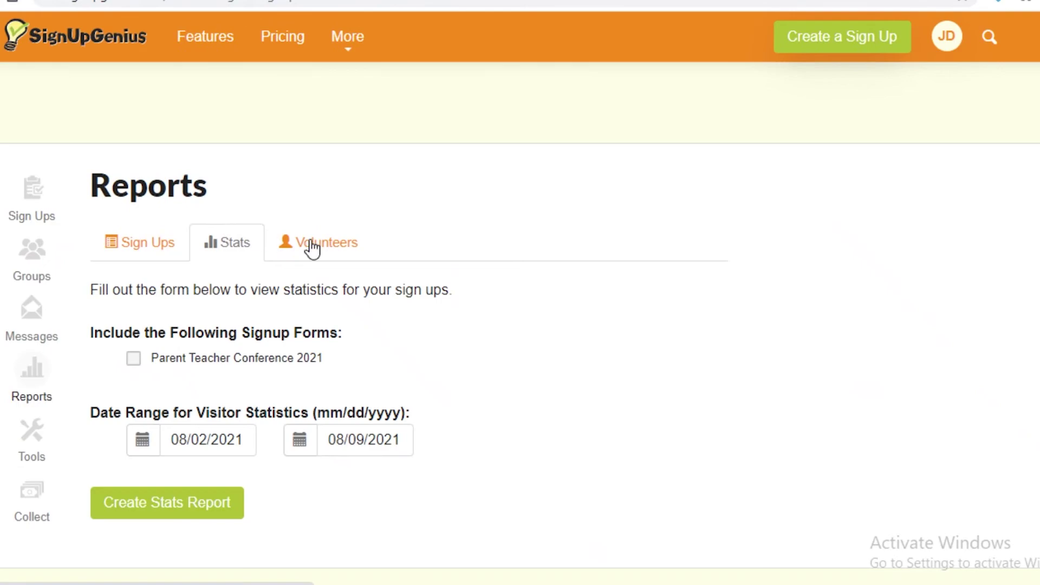
{"action": "scroll", "coordinate": [368, 237], "scroll_direction": "down", "scroll_amount": 2}
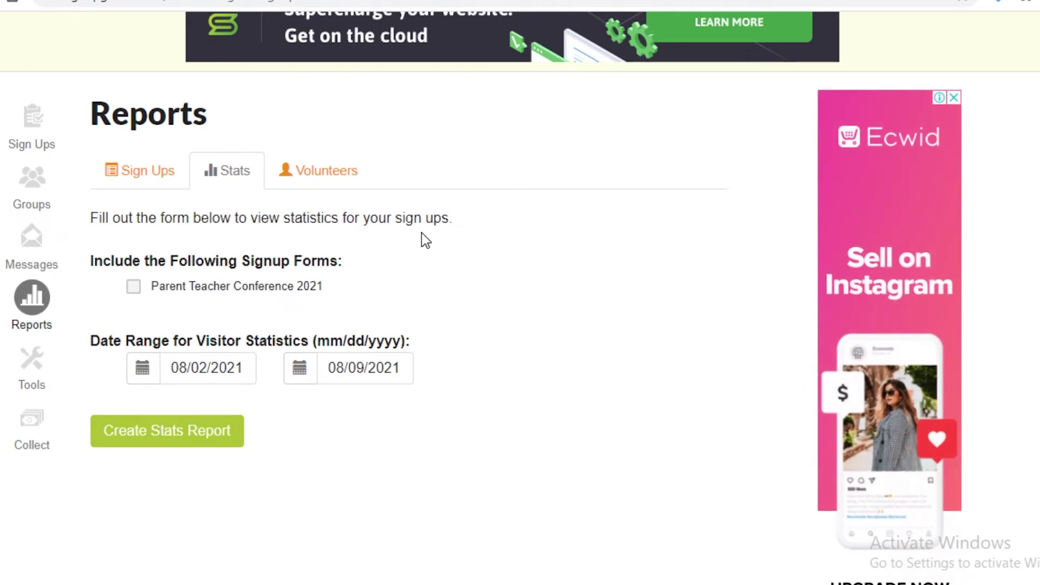
{"action": "left_click", "coordinate": [135, 172]}
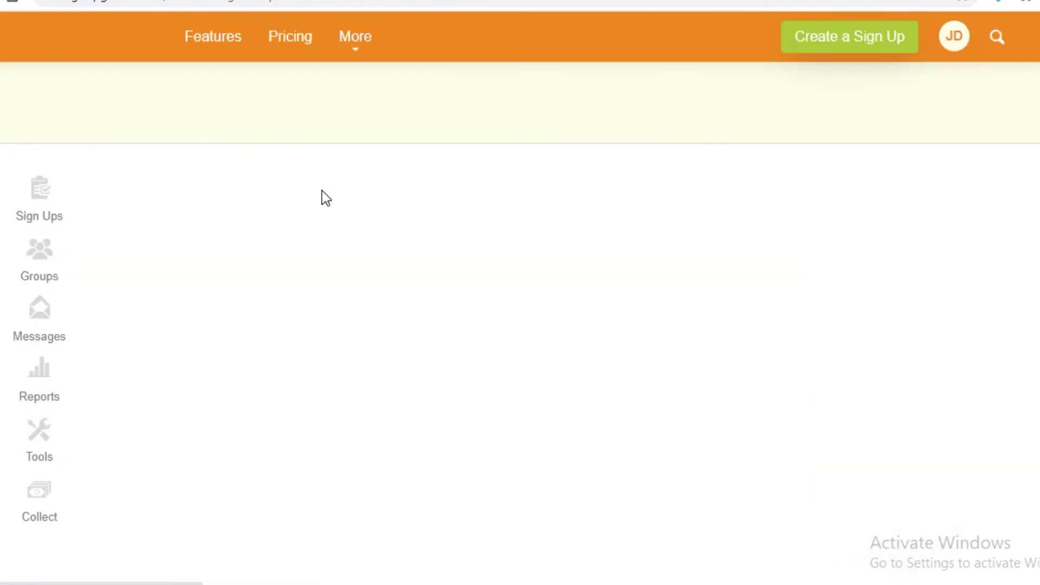
{"action": "scroll", "coordinate": [408, 337], "scroll_direction": "down", "scroll_amount": 3}
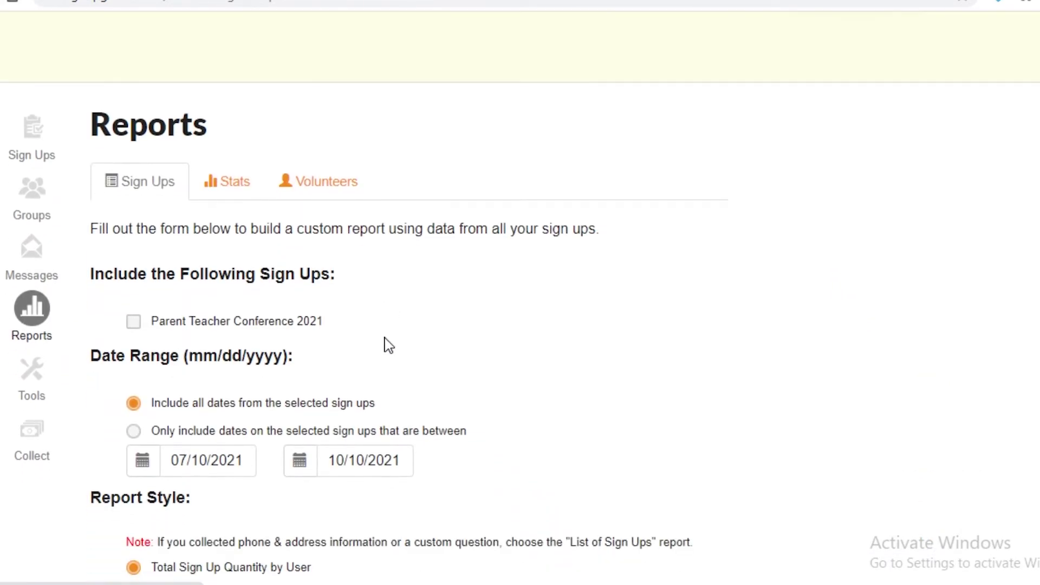
{"action": "scroll", "coordinate": [327, 313], "scroll_direction": "down", "scroll_amount": 2}
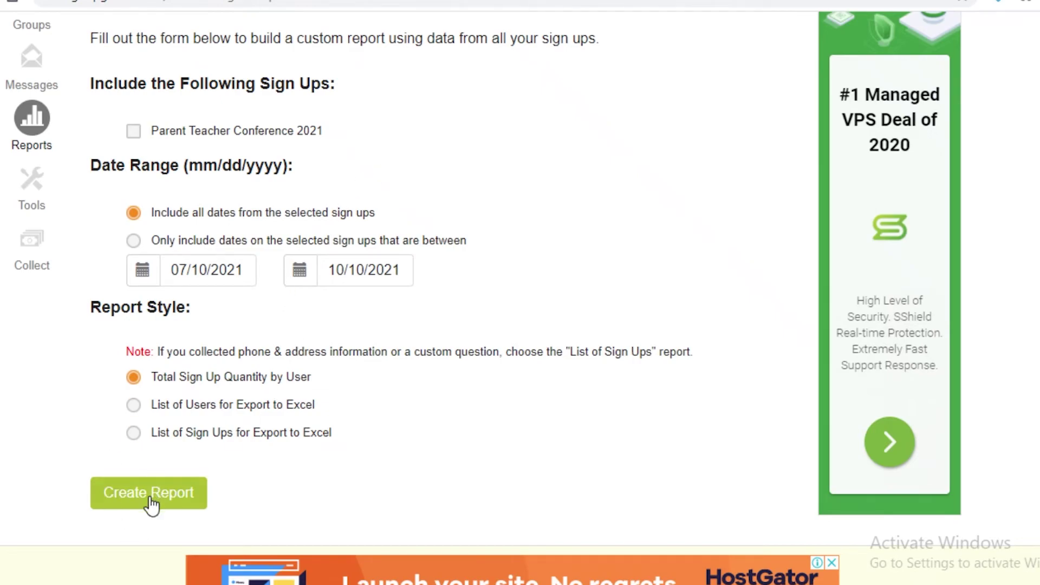
{"action": "scroll", "coordinate": [551, 172], "scroll_direction": "up", "scroll_amount": 2}
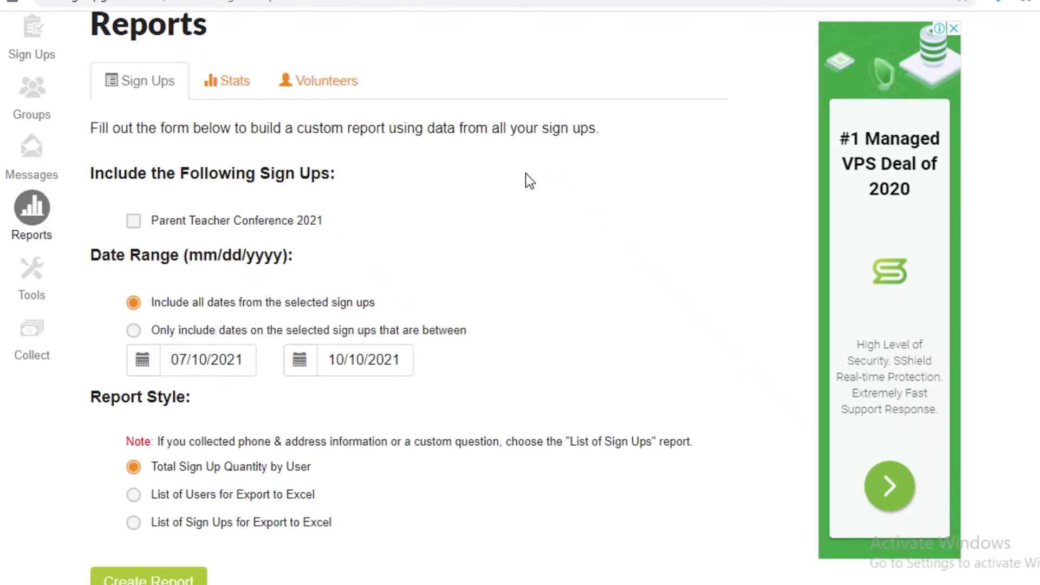
{"action": "scroll", "coordinate": [525, 179], "scroll_direction": "up", "scroll_amount": 2}
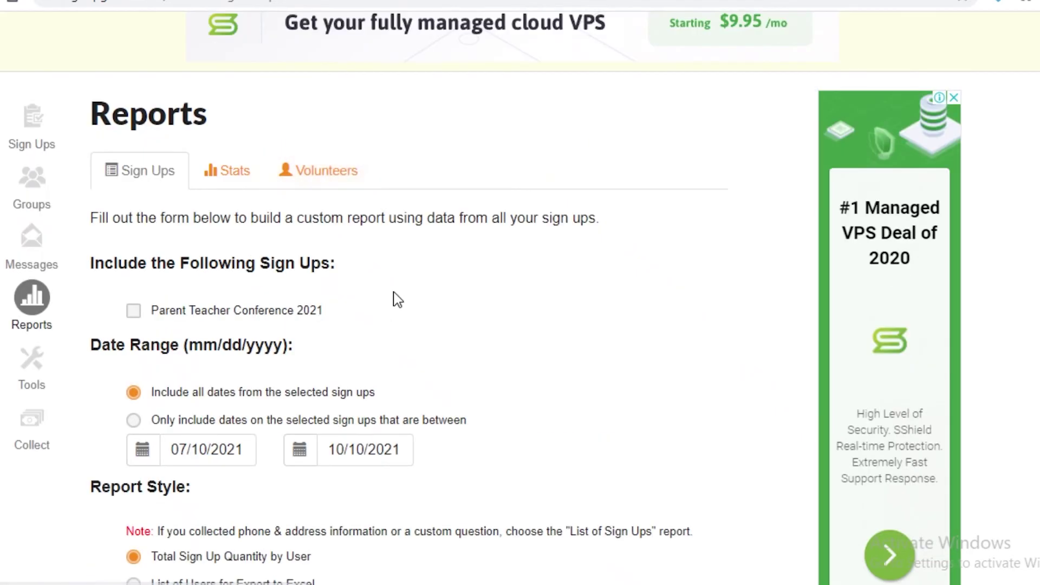
{"action": "scroll", "coordinate": [347, 313], "scroll_direction": "up", "scroll_amount": 2}
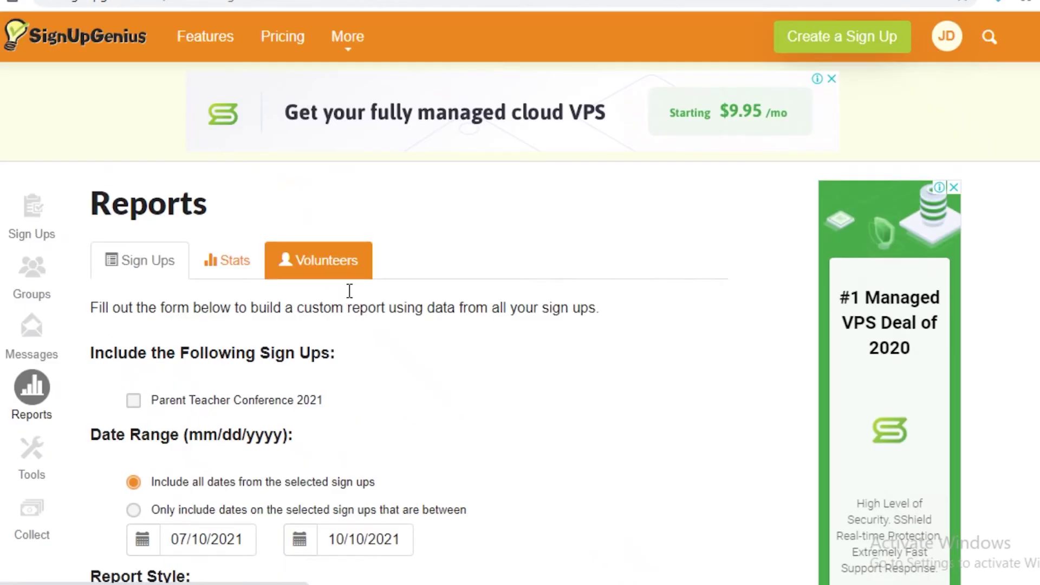
- Open the Volunteers tab's Volunteer Hours Report, available only to Pro Gold & Platinum subscribers
{"action": "left_click", "coordinate": [330, 271]}
{"action": "scroll", "coordinate": [515, 323], "scroll_direction": "down", "scroll_amount": 3}
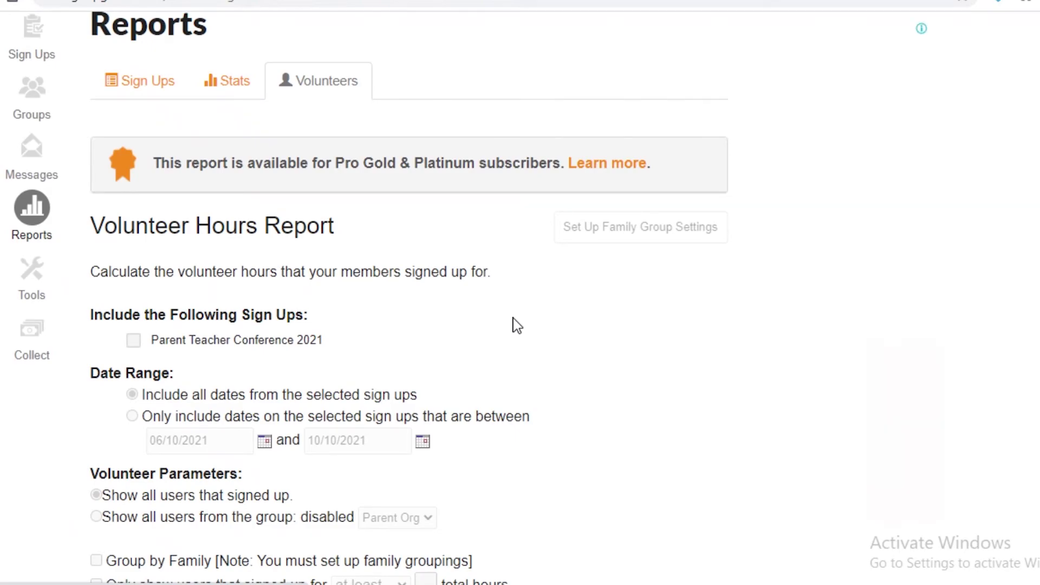
{"action": "scroll", "coordinate": [516, 325], "scroll_direction": "down", "scroll_amount": 2}
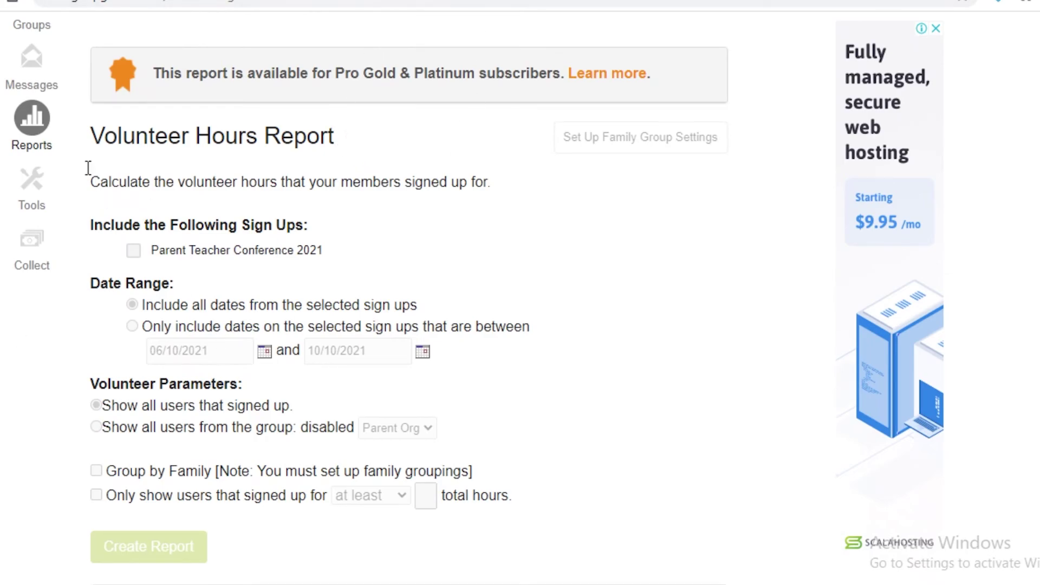
- Browse the Tools page listing Manage Administrators, Portal Pages, Custom Themes and GeniusDrive
{"action": "left_click", "coordinate": [24, 200]}
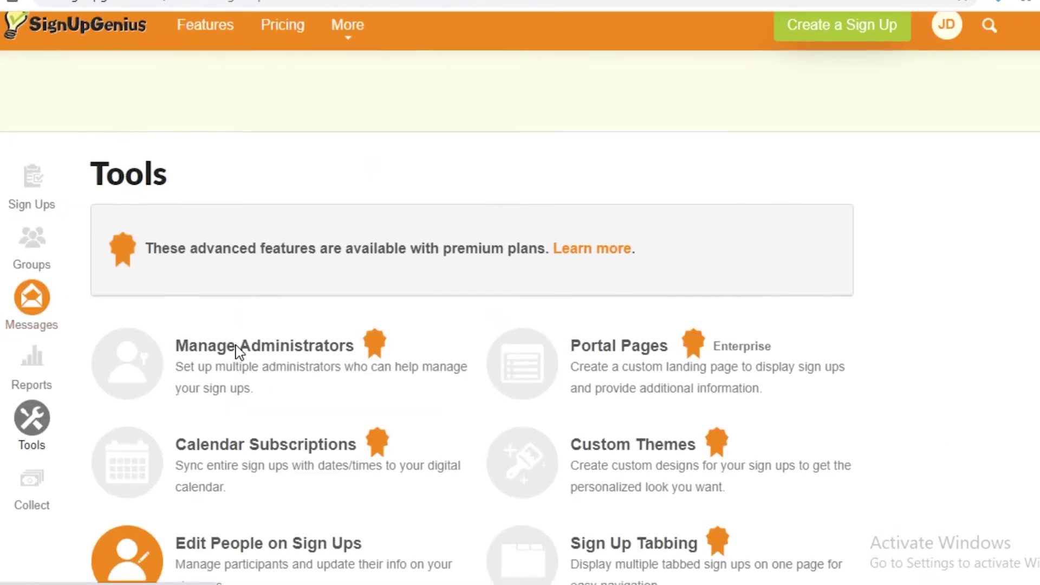
{"action": "scroll", "coordinate": [227, 209], "scroll_direction": "down", "scroll_amount": 2}
{"action": "scroll", "coordinate": [228, 209], "scroll_direction": "down", "scroll_amount": 5}
{"action": "scroll", "coordinate": [211, 238], "scroll_direction": "up", "scroll_amount": 4}
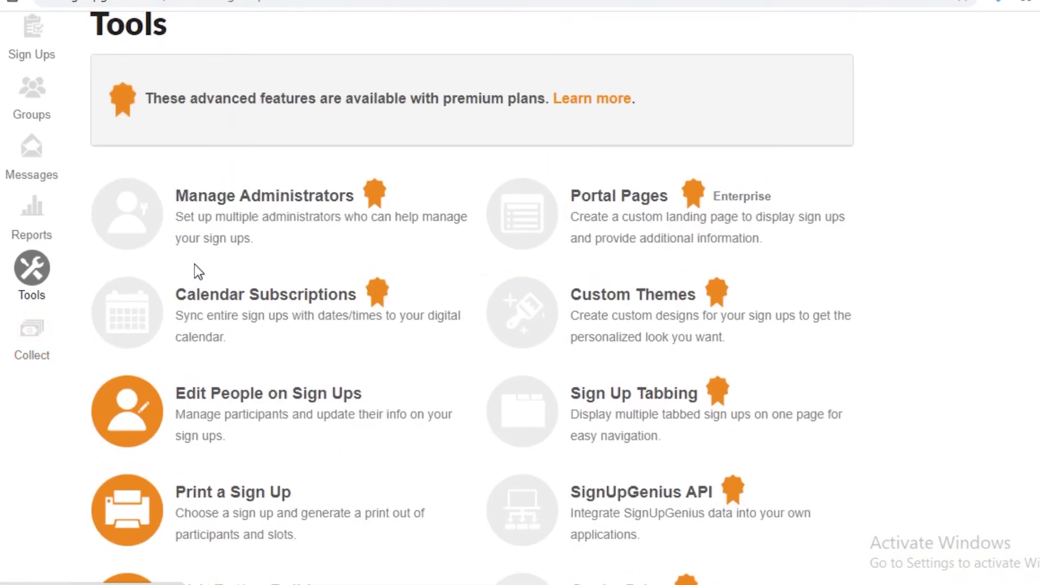
{"action": "scroll", "coordinate": [952, 237], "scroll_direction": "down", "scroll_amount": 2}
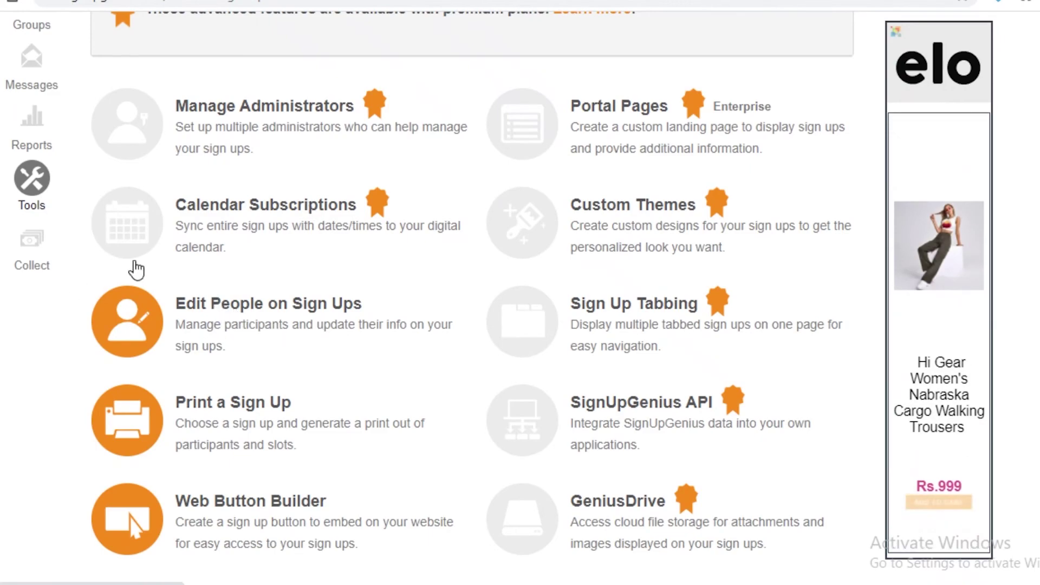
{"action": "scroll", "coordinate": [170, 291], "scroll_direction": "down", "scroll_amount": 4}
{"action": "scroll", "coordinate": [305, 314], "scroll_direction": "up", "scroll_amount": 1}
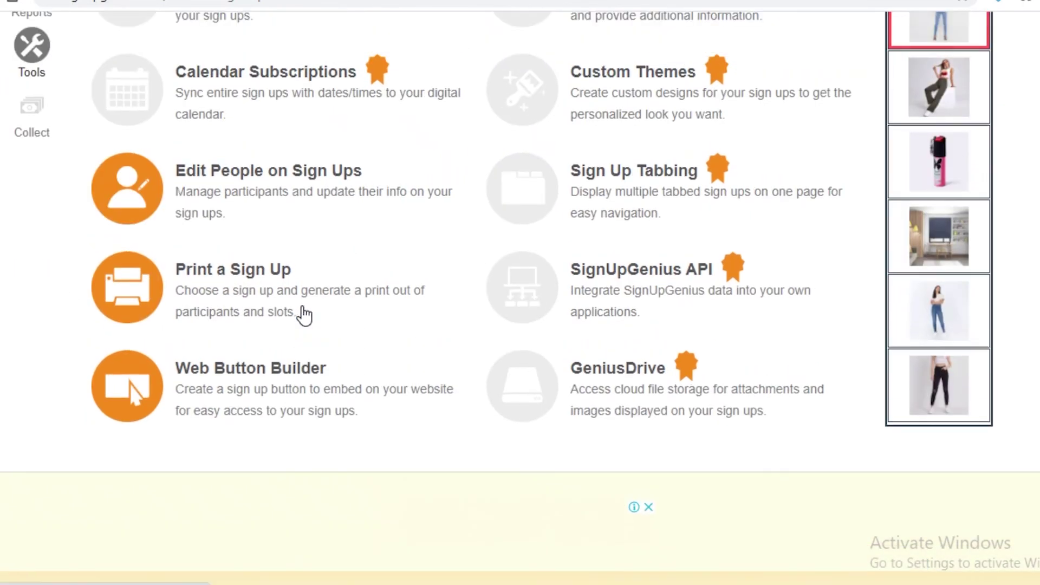
{"action": "scroll", "coordinate": [304, 315], "scroll_direction": "up", "scroll_amount": 3}
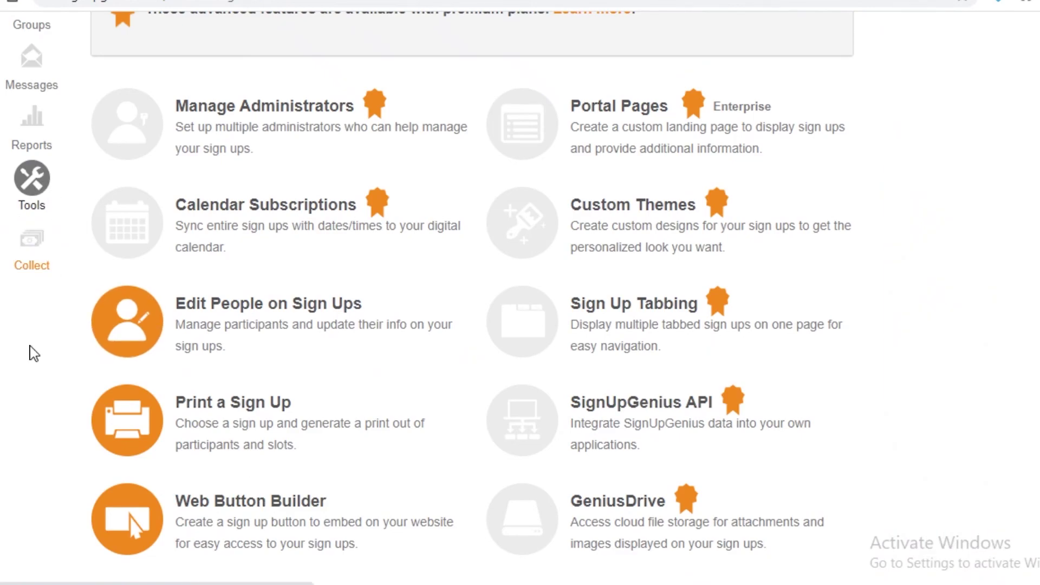
- Read the Collect page's USA/Canada-only payments notice, then return to Sign Ups
{"action": "left_click", "coordinate": [39, 493]}
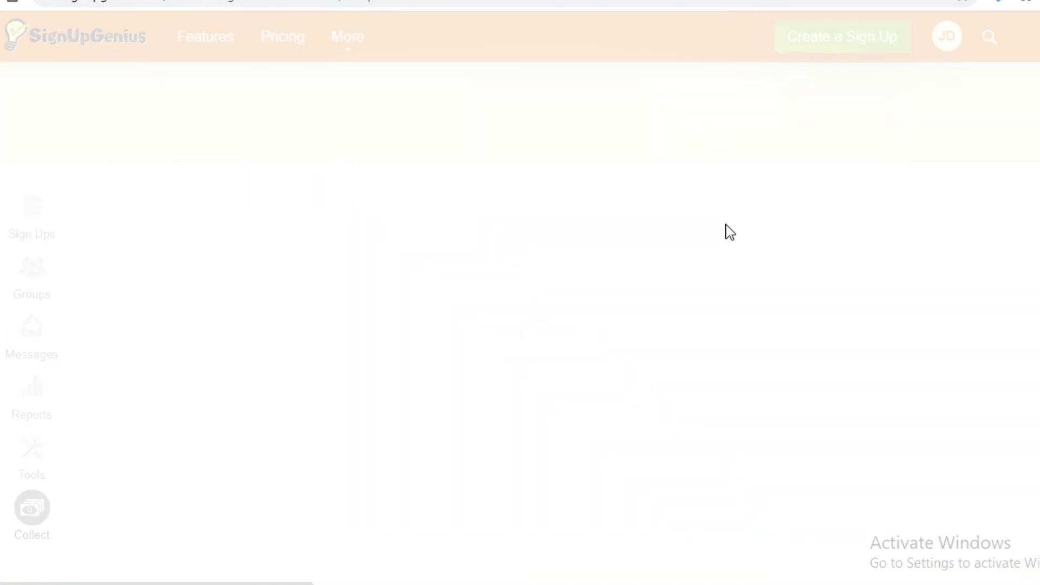
{"action": "scroll", "coordinate": [590, 288], "scroll_direction": "down", "scroll_amount": 2}
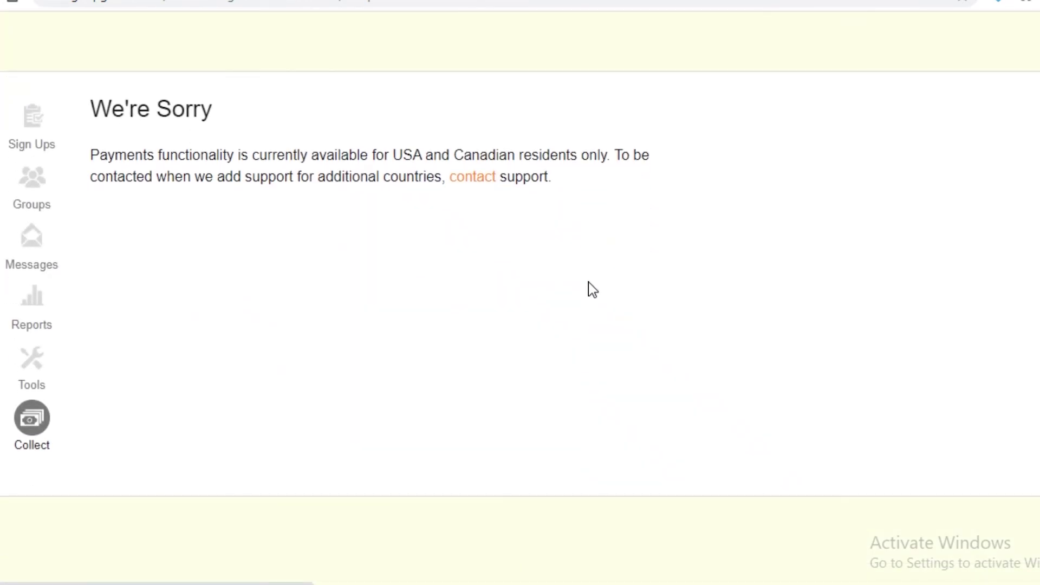
{"action": "scroll", "coordinate": [567, 309], "scroll_direction": "up", "scroll_amount": 2}
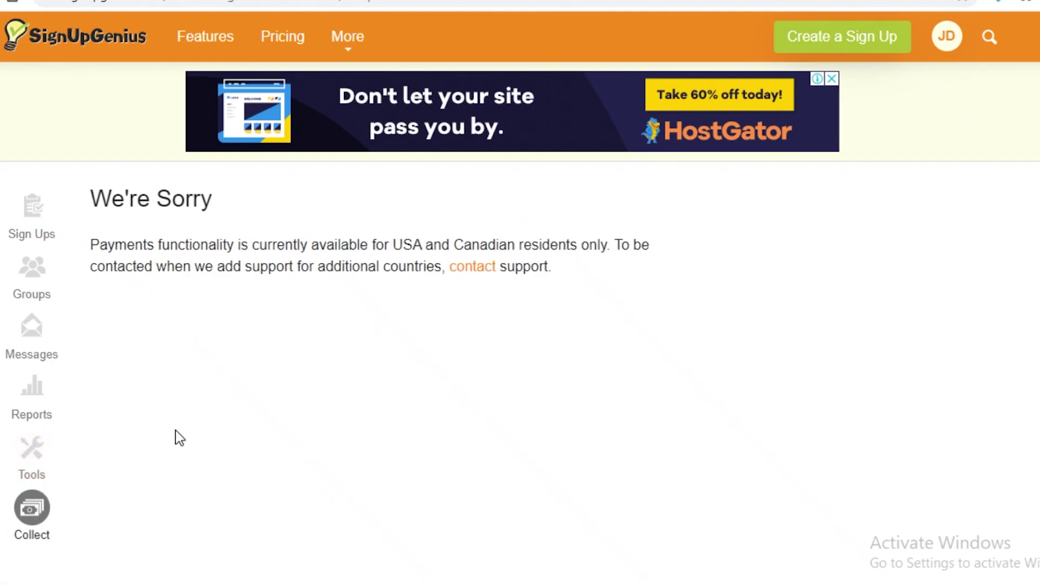
{"action": "scroll", "coordinate": [363, 306], "scroll_direction": "down", "scroll_amount": 2}
{"action": "scroll", "coordinate": [366, 306], "scroll_direction": "up", "scroll_amount": 2}
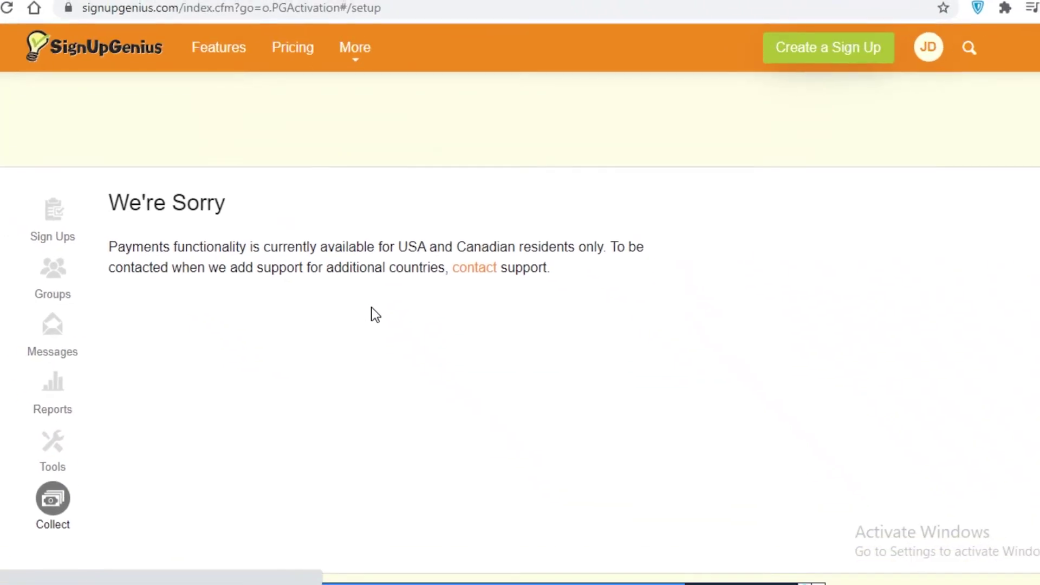
{"action": "scroll", "coordinate": [380, 309], "scroll_direction": "down", "scroll_amount": 3}
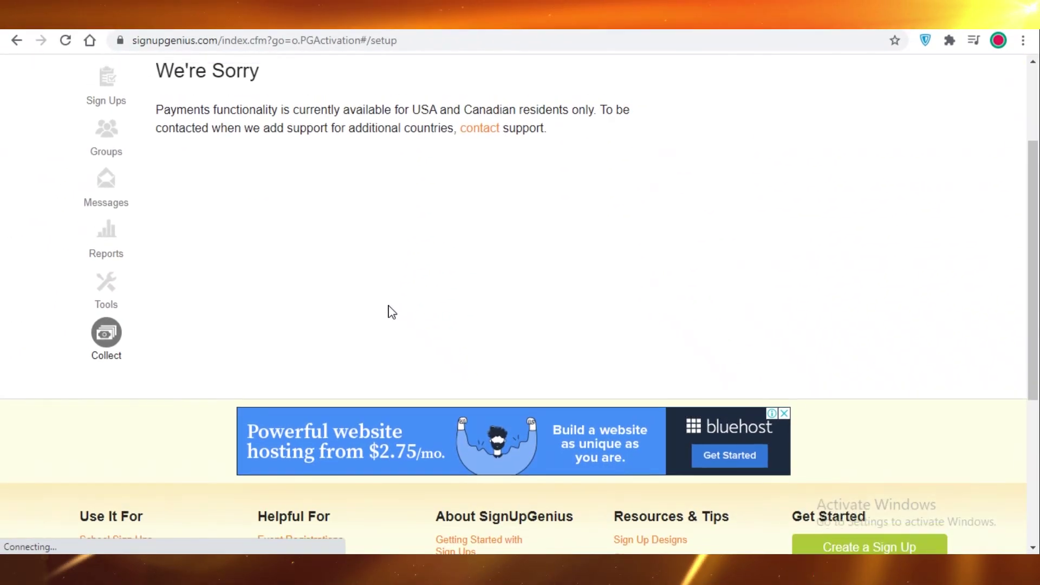
{"action": "scroll", "coordinate": [390, 309], "scroll_direction": "up", "scroll_amount": 3}
{"action": "scroll", "coordinate": [388, 309], "scroll_direction": "down", "scroll_amount": 3}
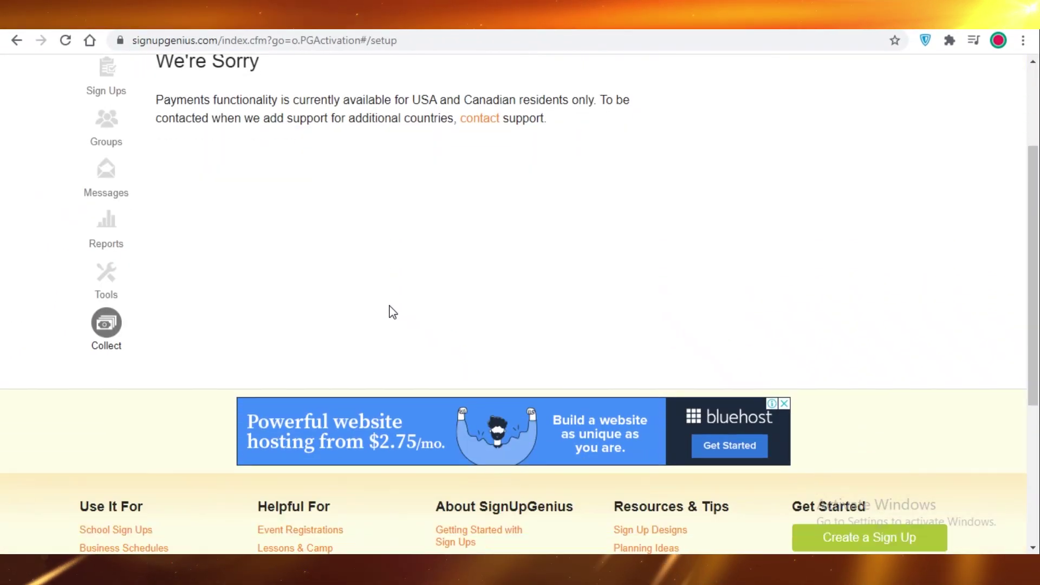
{"action": "scroll", "coordinate": [425, 226], "scroll_direction": "down", "scroll_amount": 2}
{"action": "scroll", "coordinate": [426, 226], "scroll_direction": "up", "scroll_amount": 4}
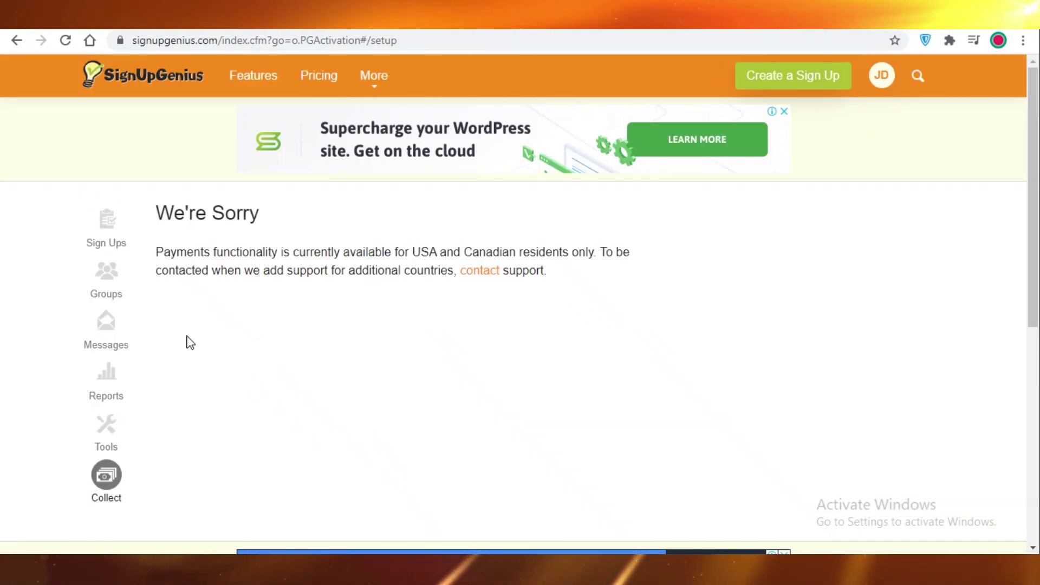
{"action": "left_click", "coordinate": [120, 244]}
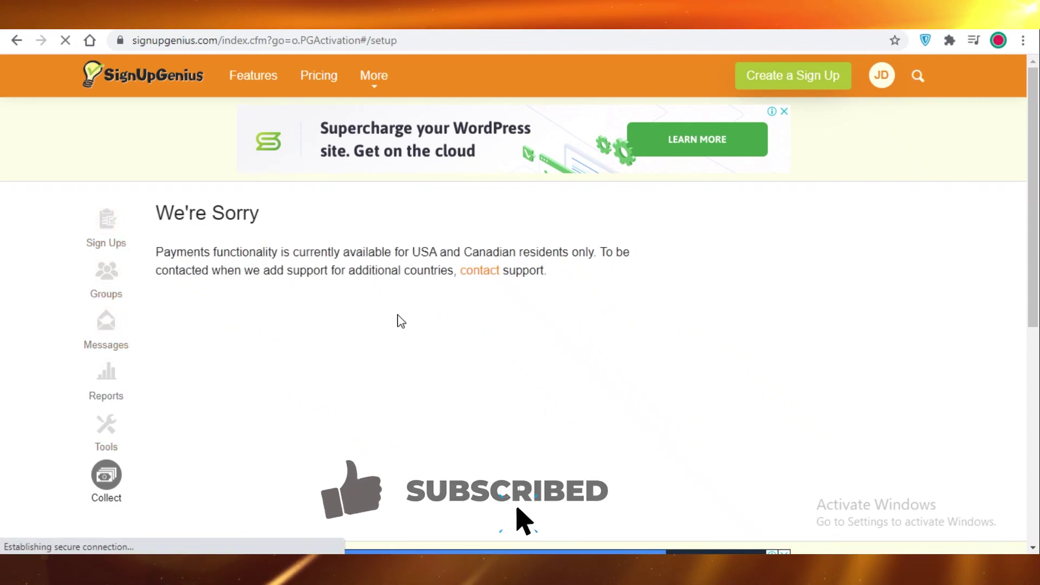